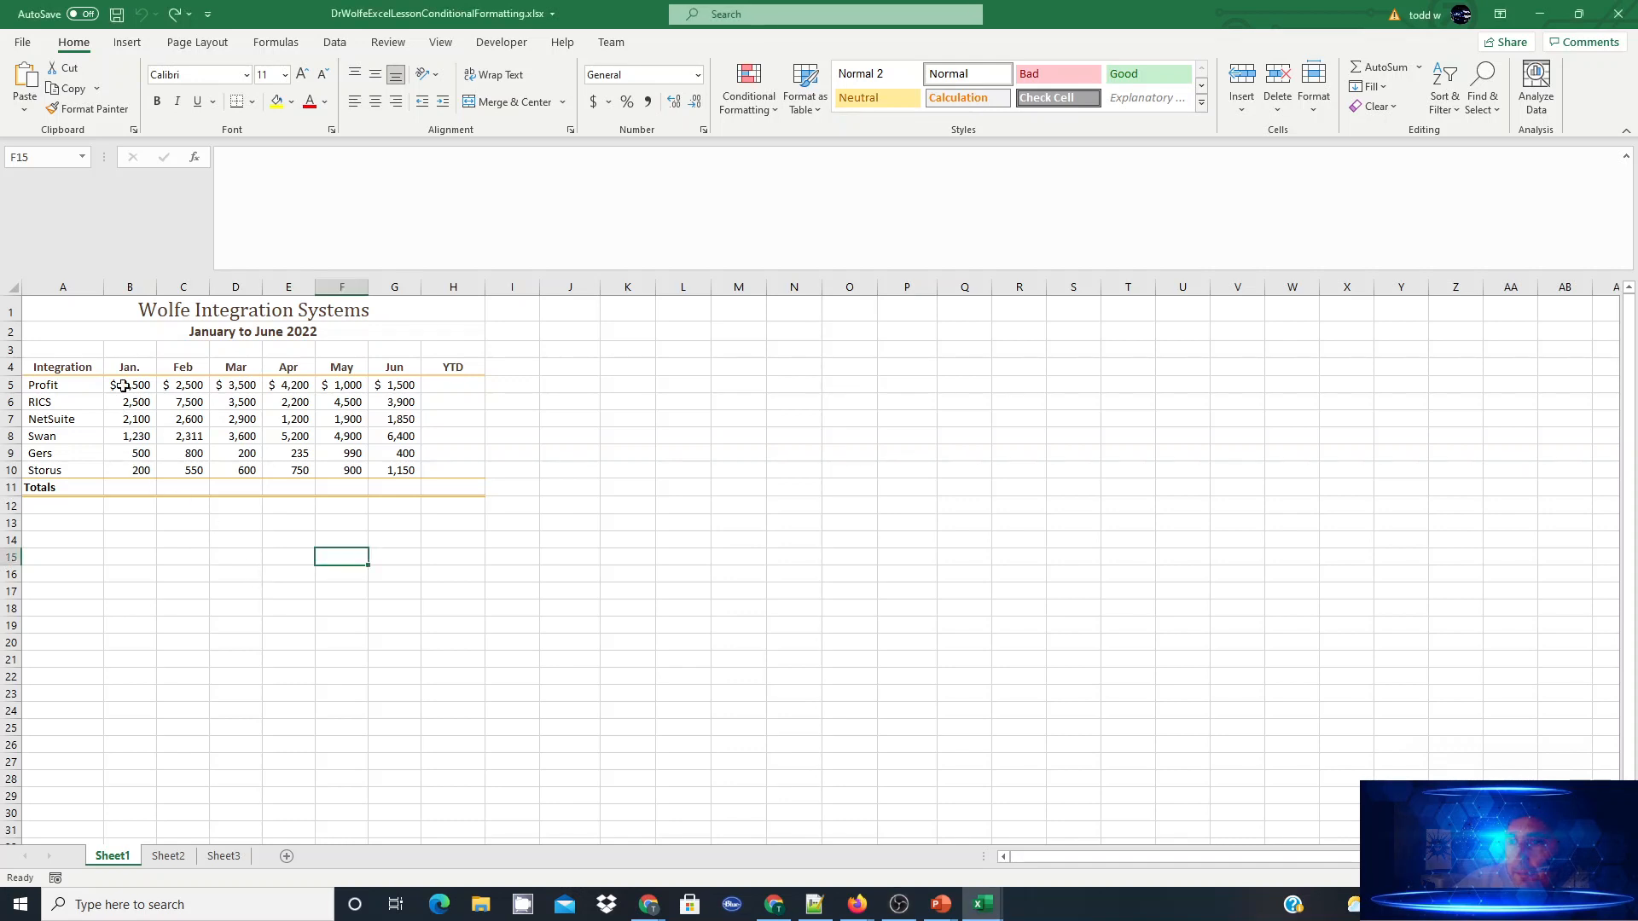
- Highlight cells in B5:G10 that are less than 500 with Light Red Fill with Dark Red Text
left_click_drag(120, 386, 390, 465)
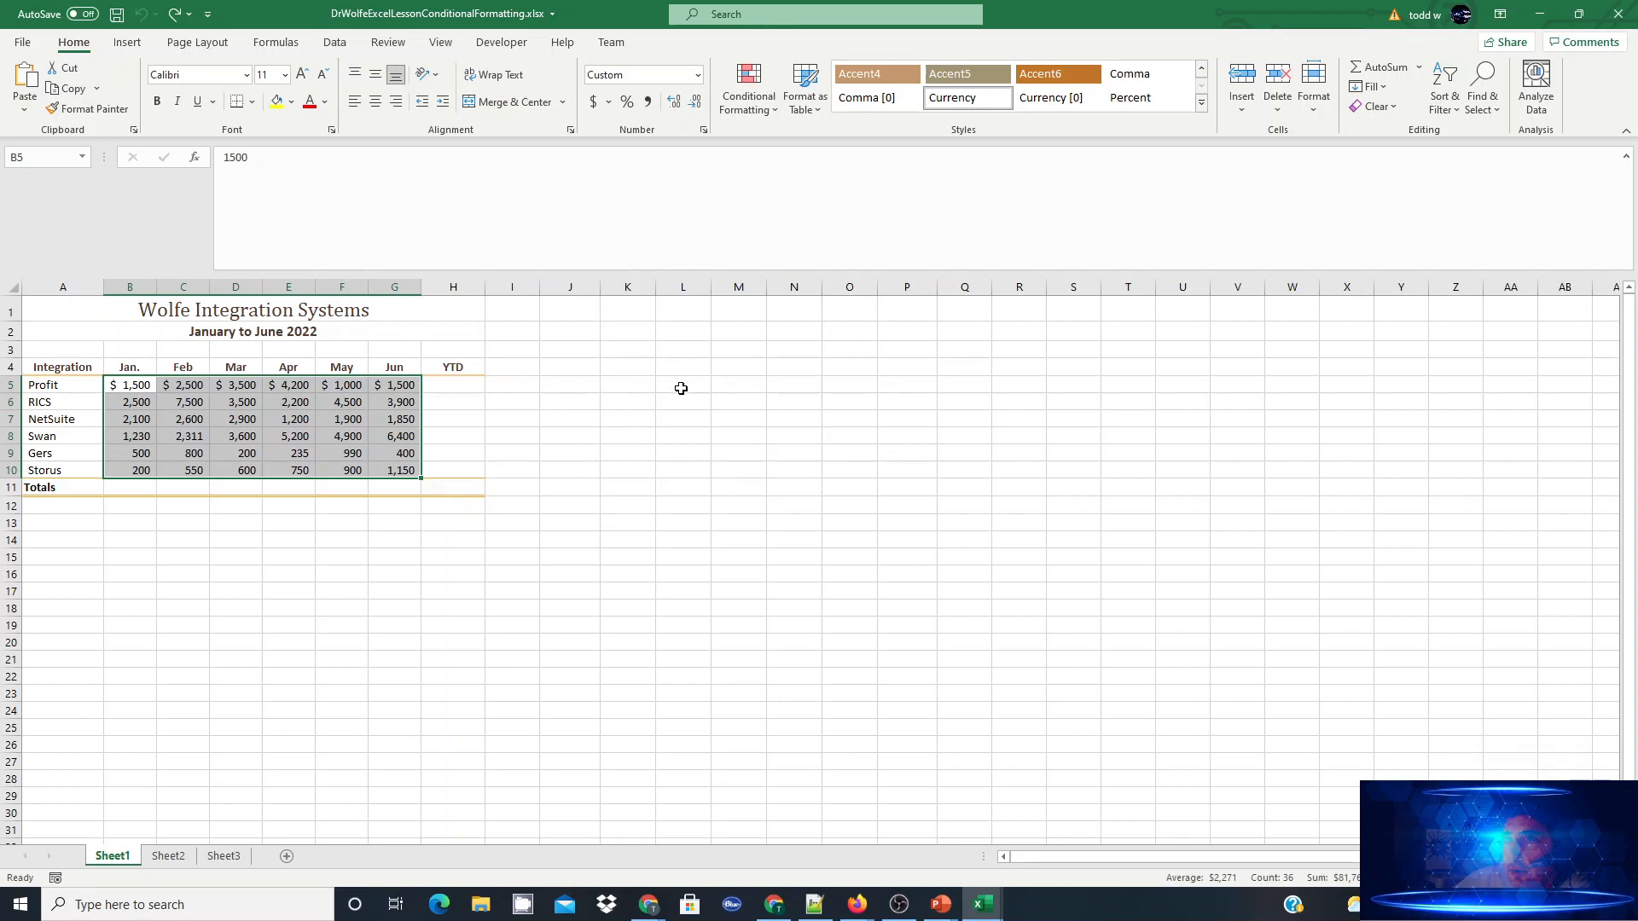
left_click(777, 118)
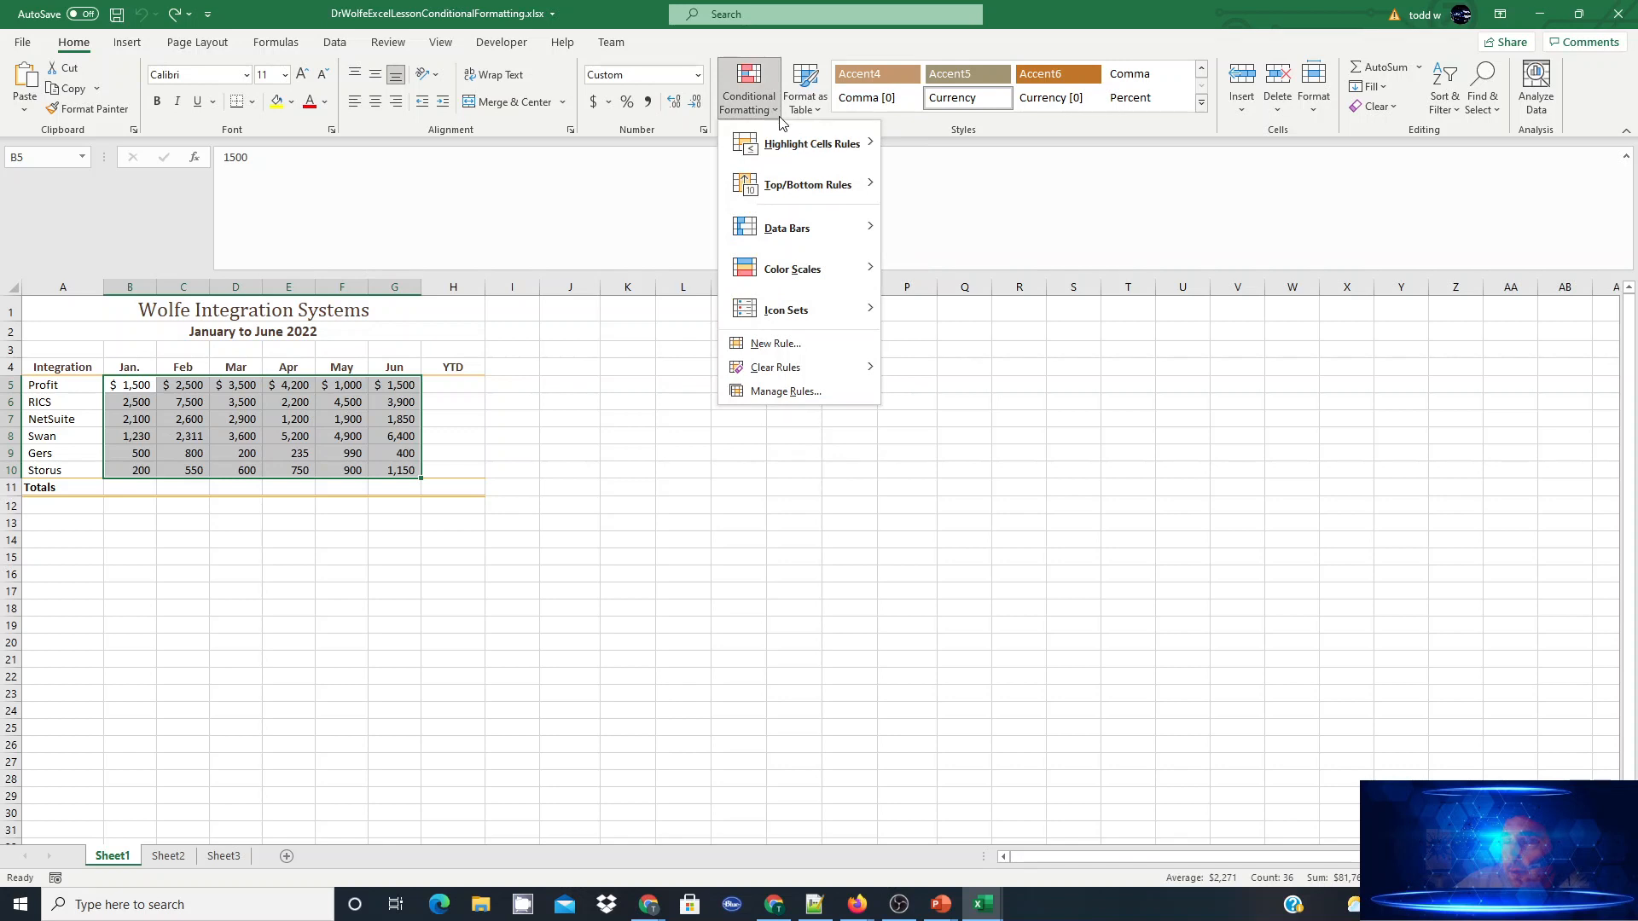
mouse_move(789, 145)
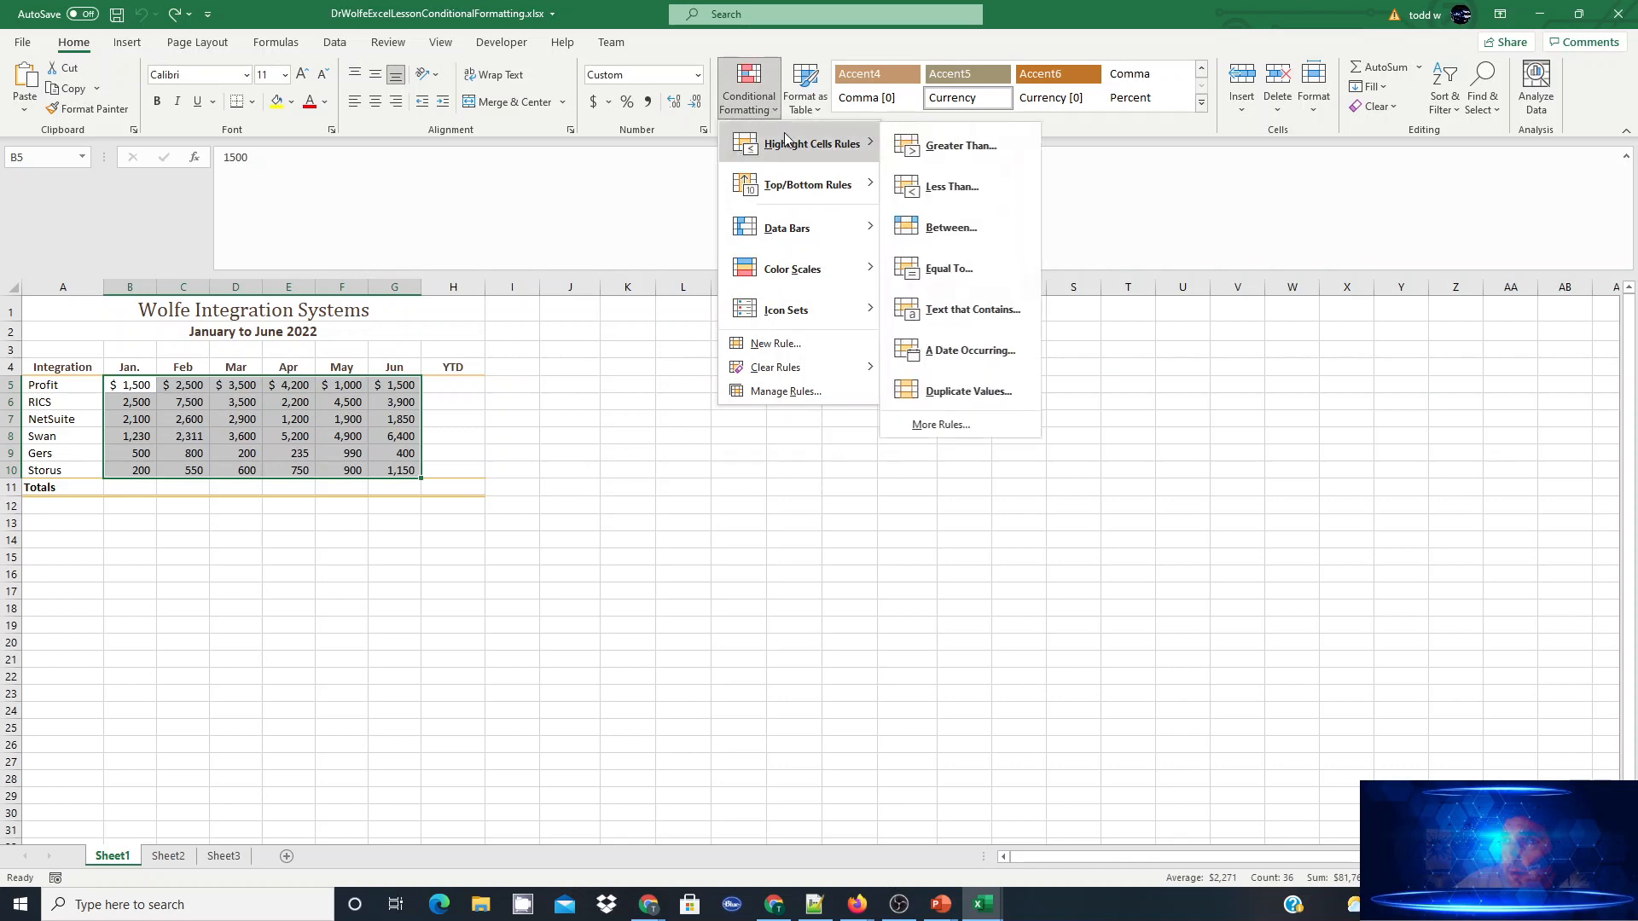
left_click(970, 193)
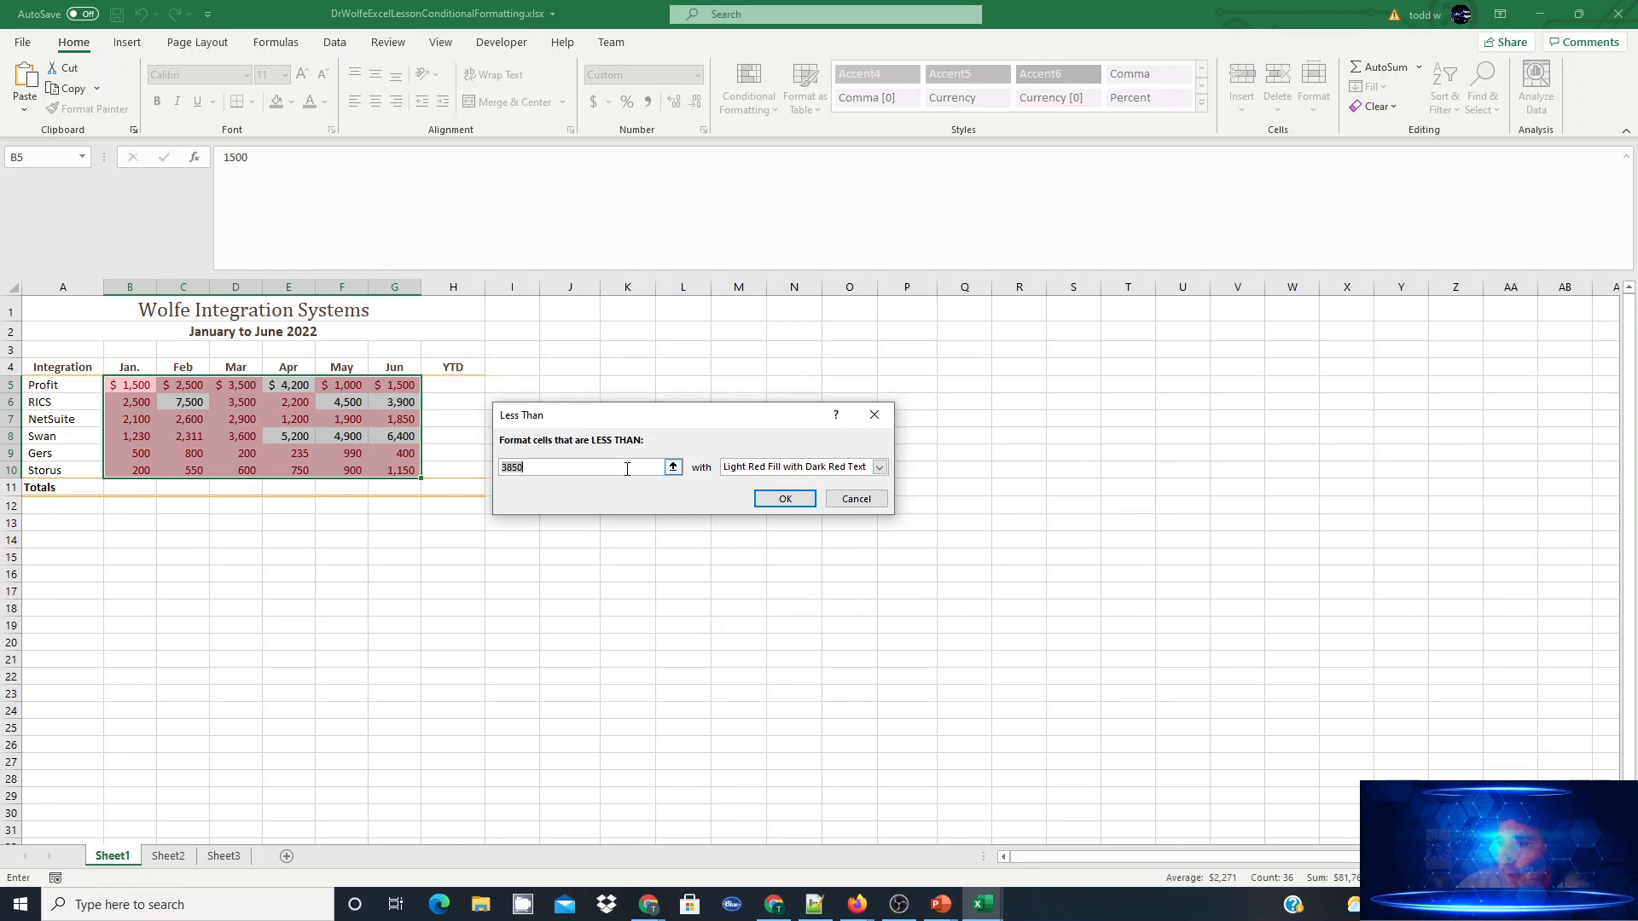
type("500")
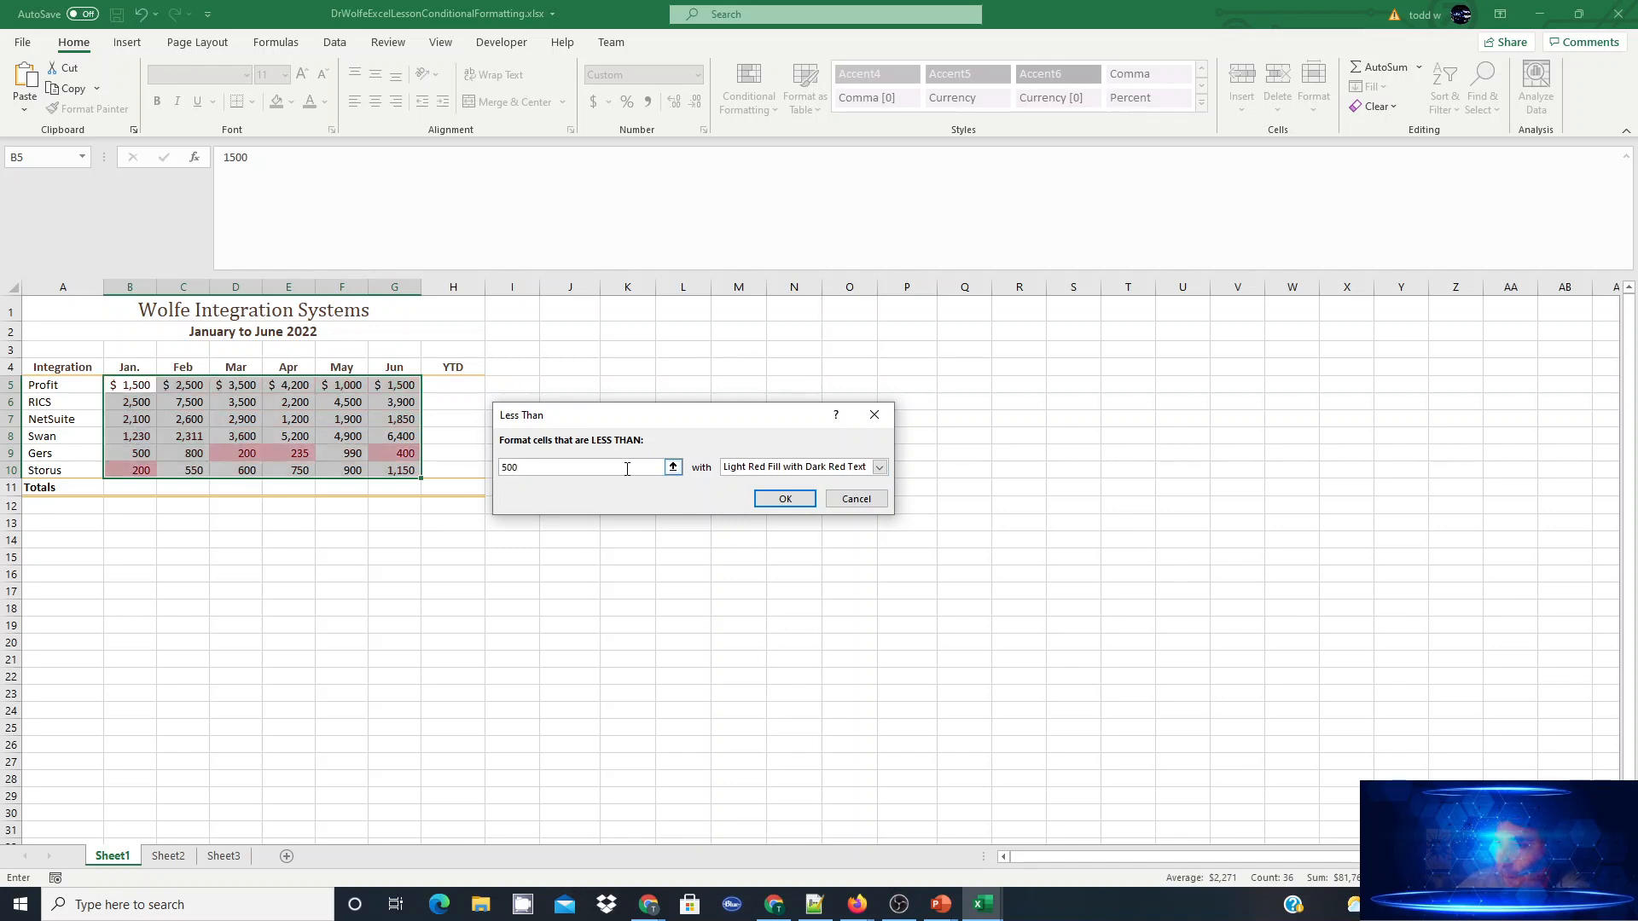
left_click(771, 474)
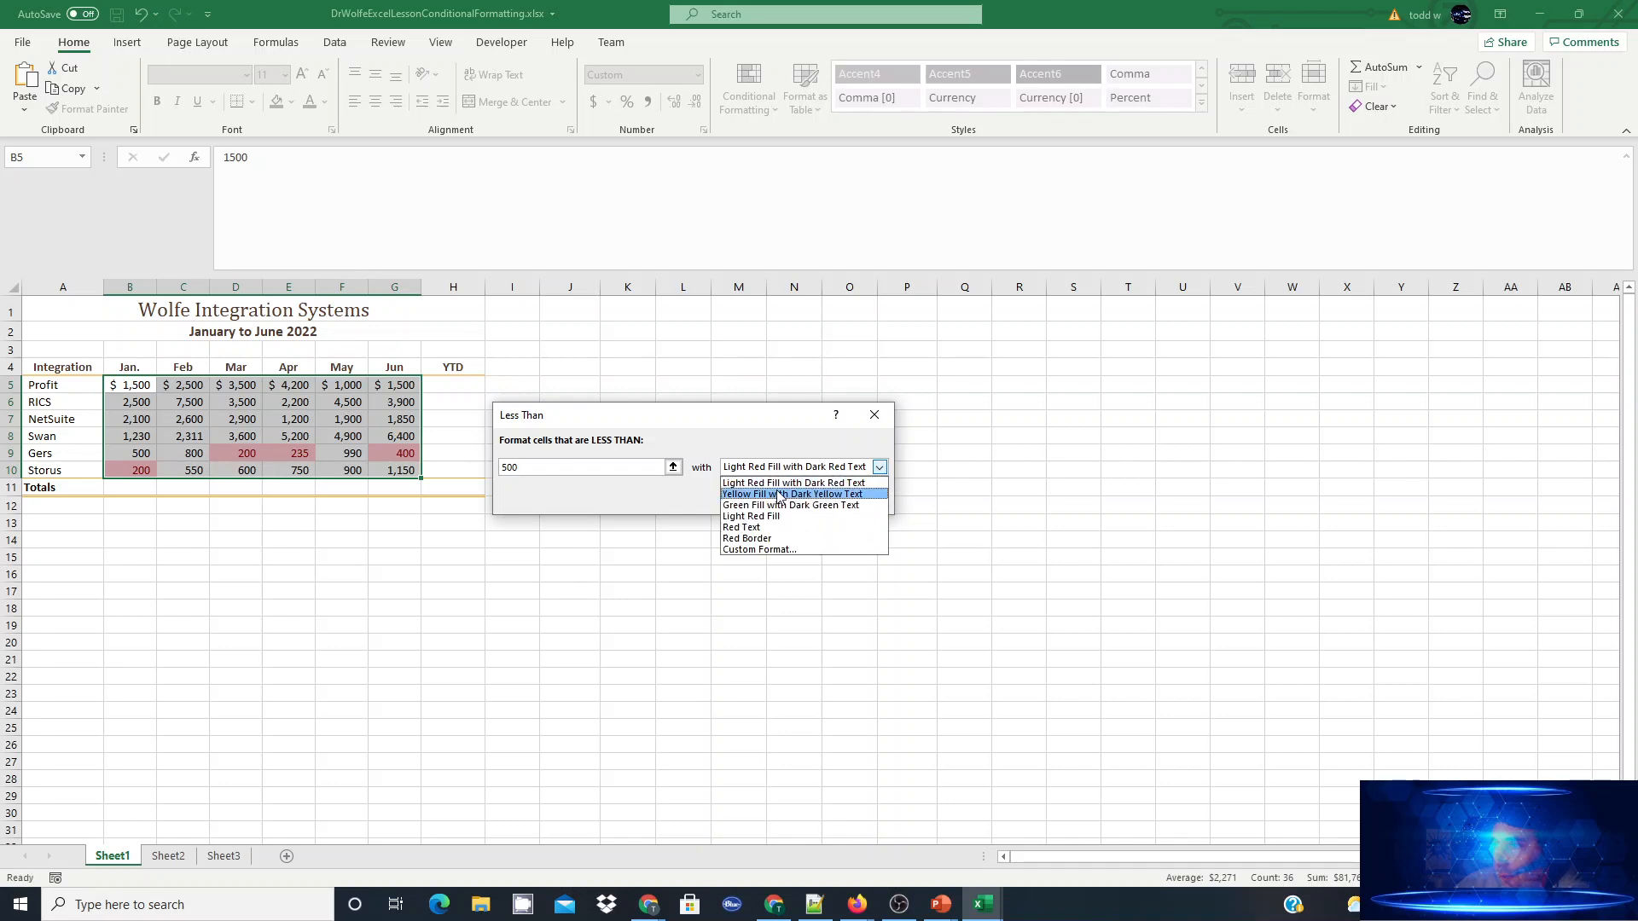
left_click(785, 484)
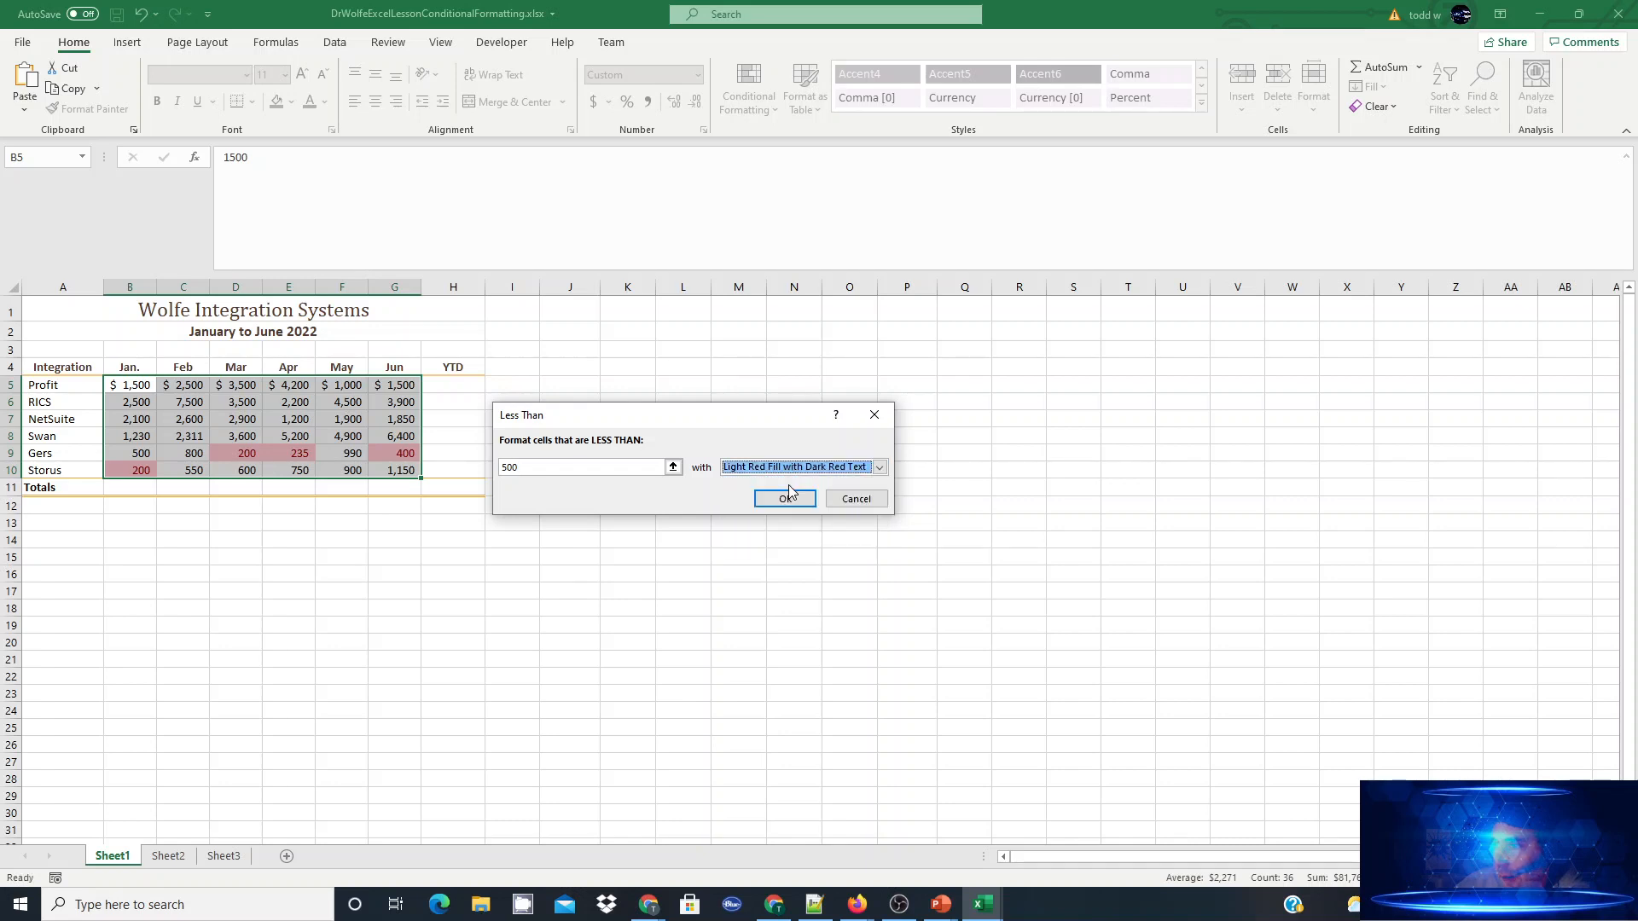
left_click(785, 499)
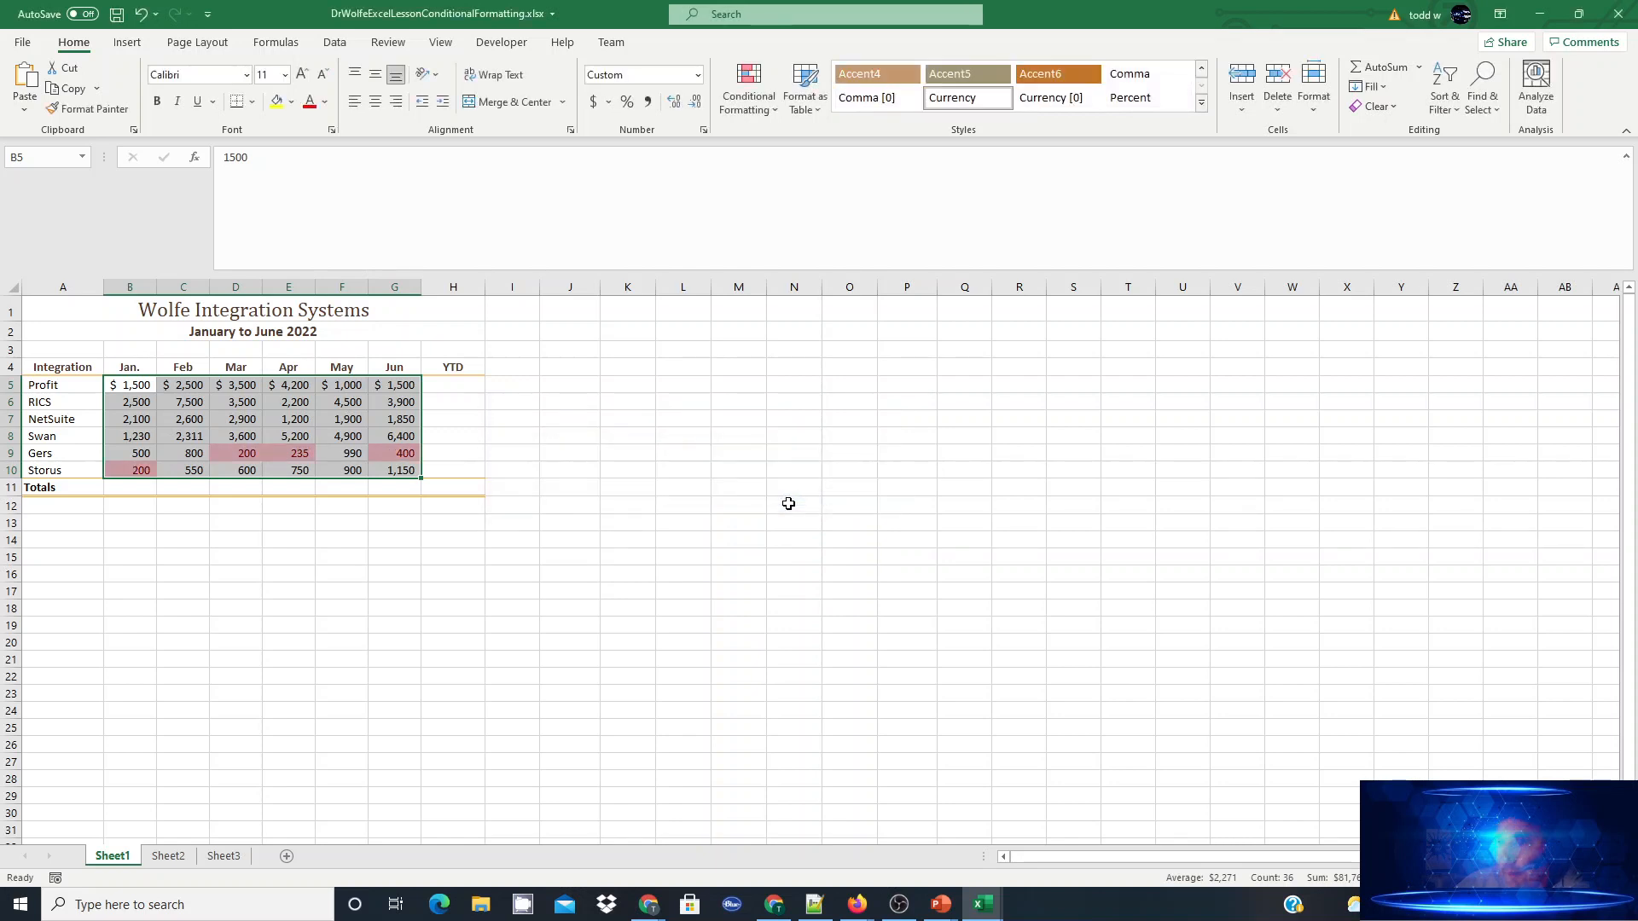
left_click(388, 546)
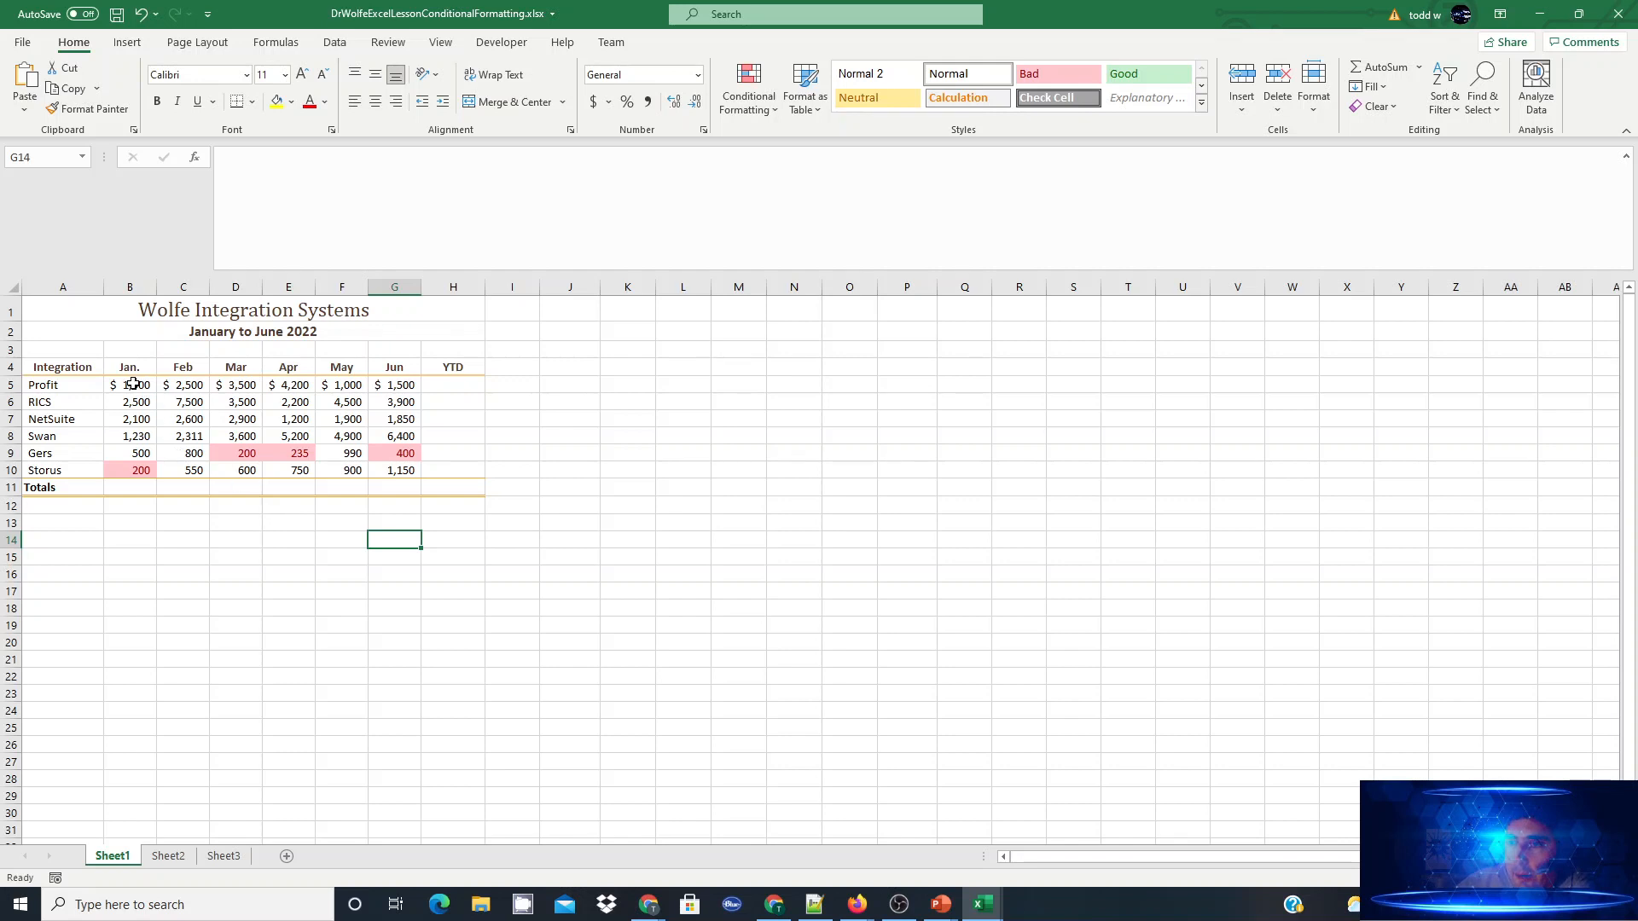
- Highlight cells in B5:G10 that are between 499.99 and 1500 with Yellow Fill with Dark Yellow Text
left_click_drag(134, 384, 395, 470)
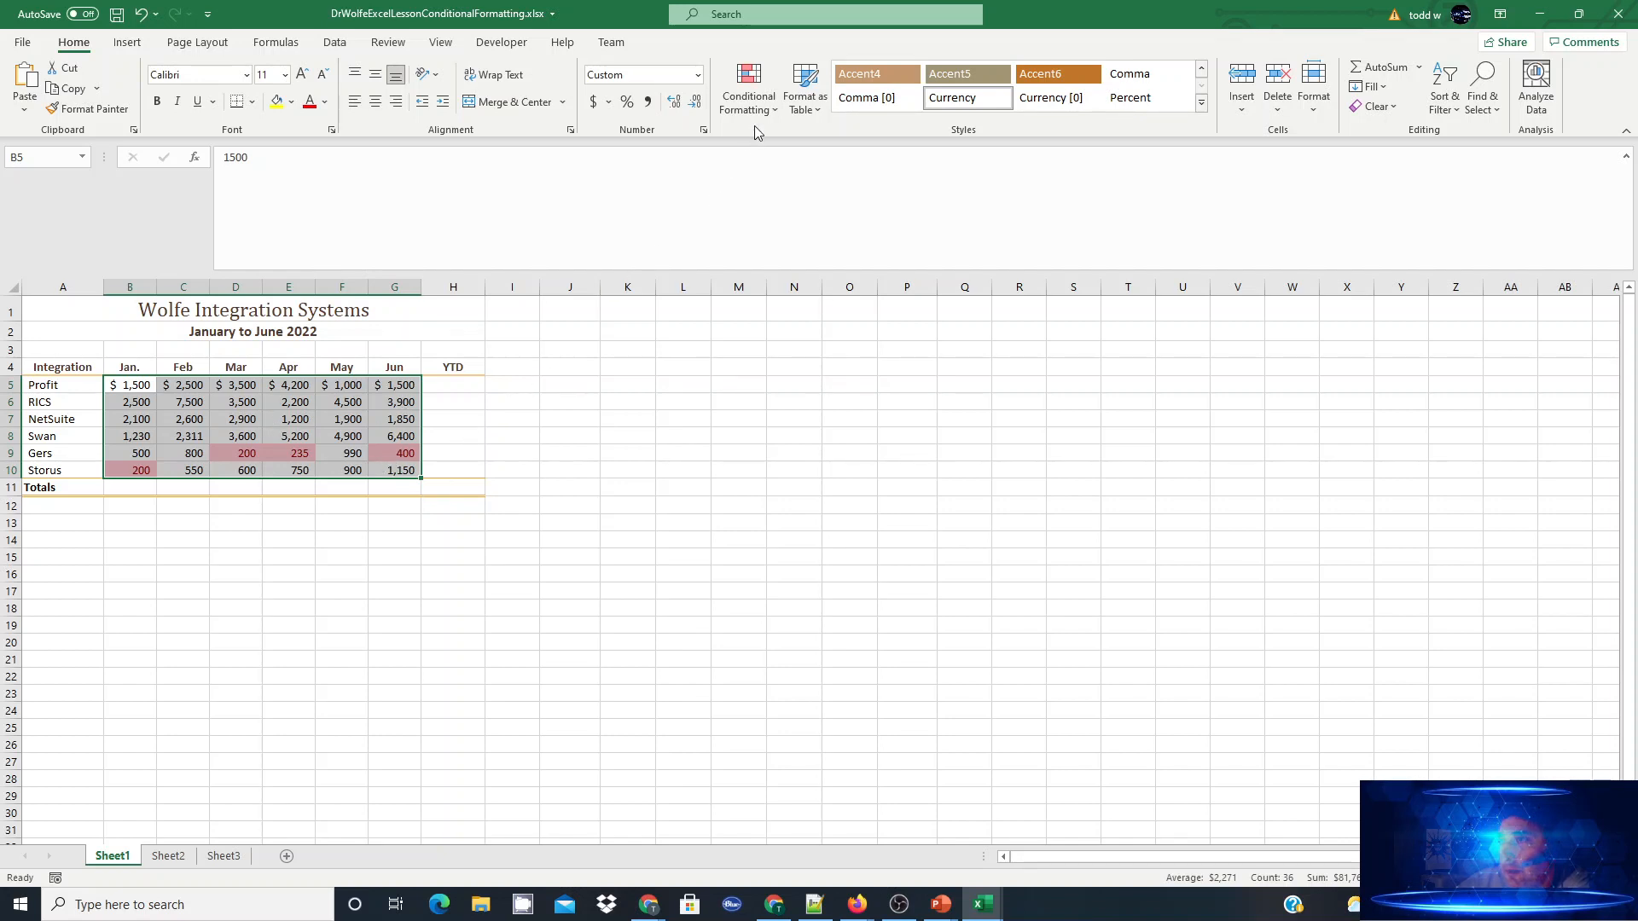
left_click(775, 109)
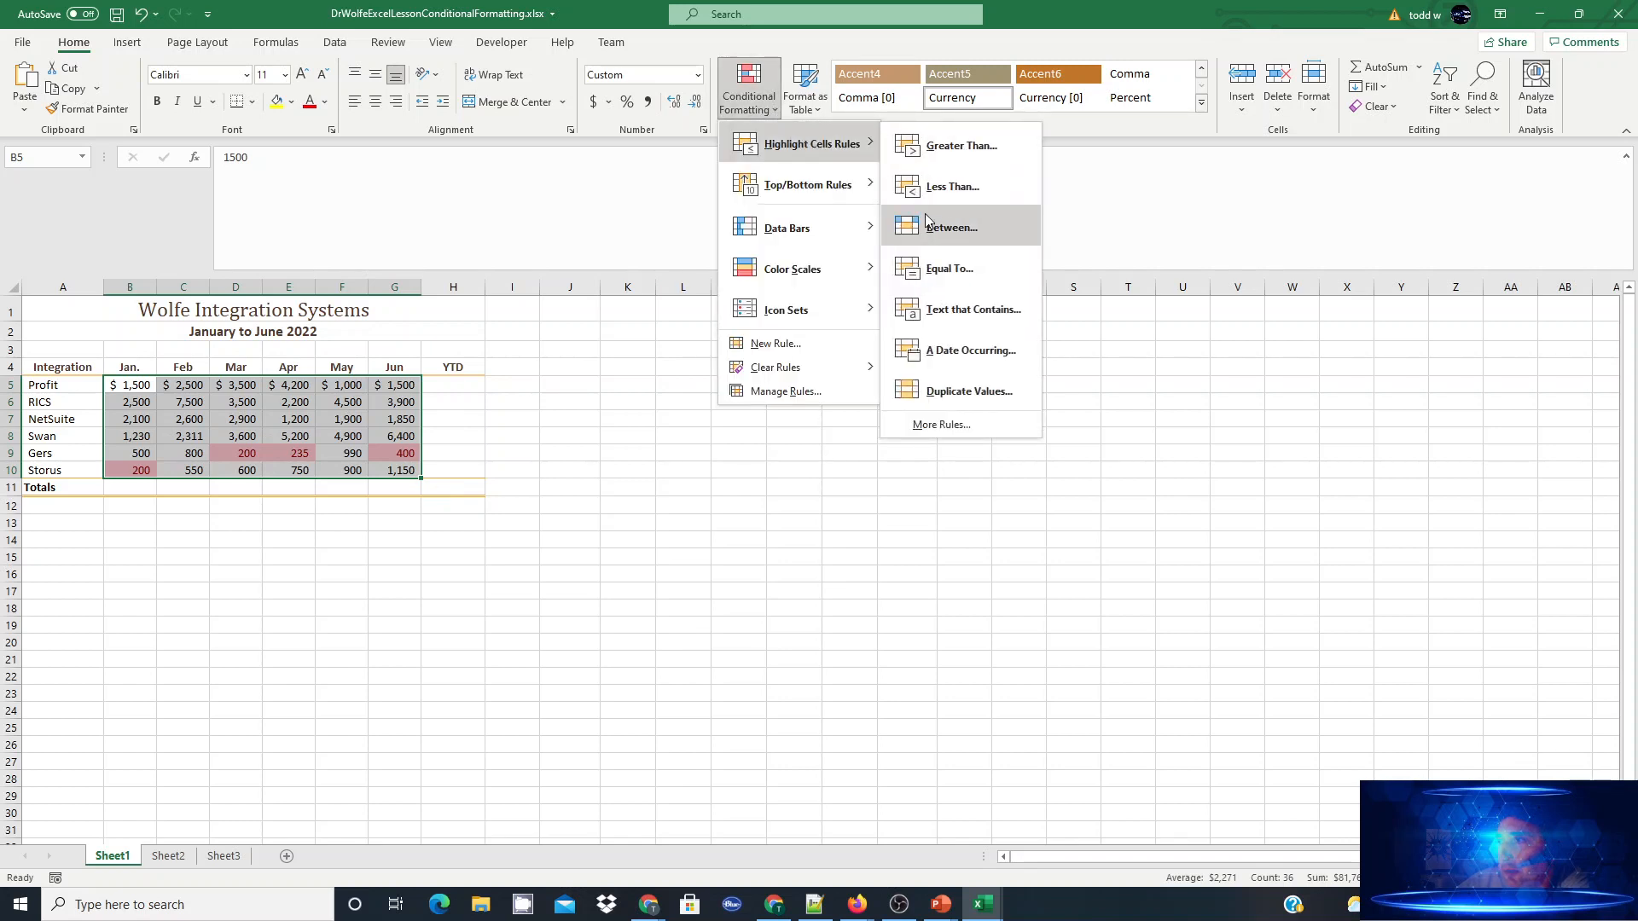
left_click(950, 228)
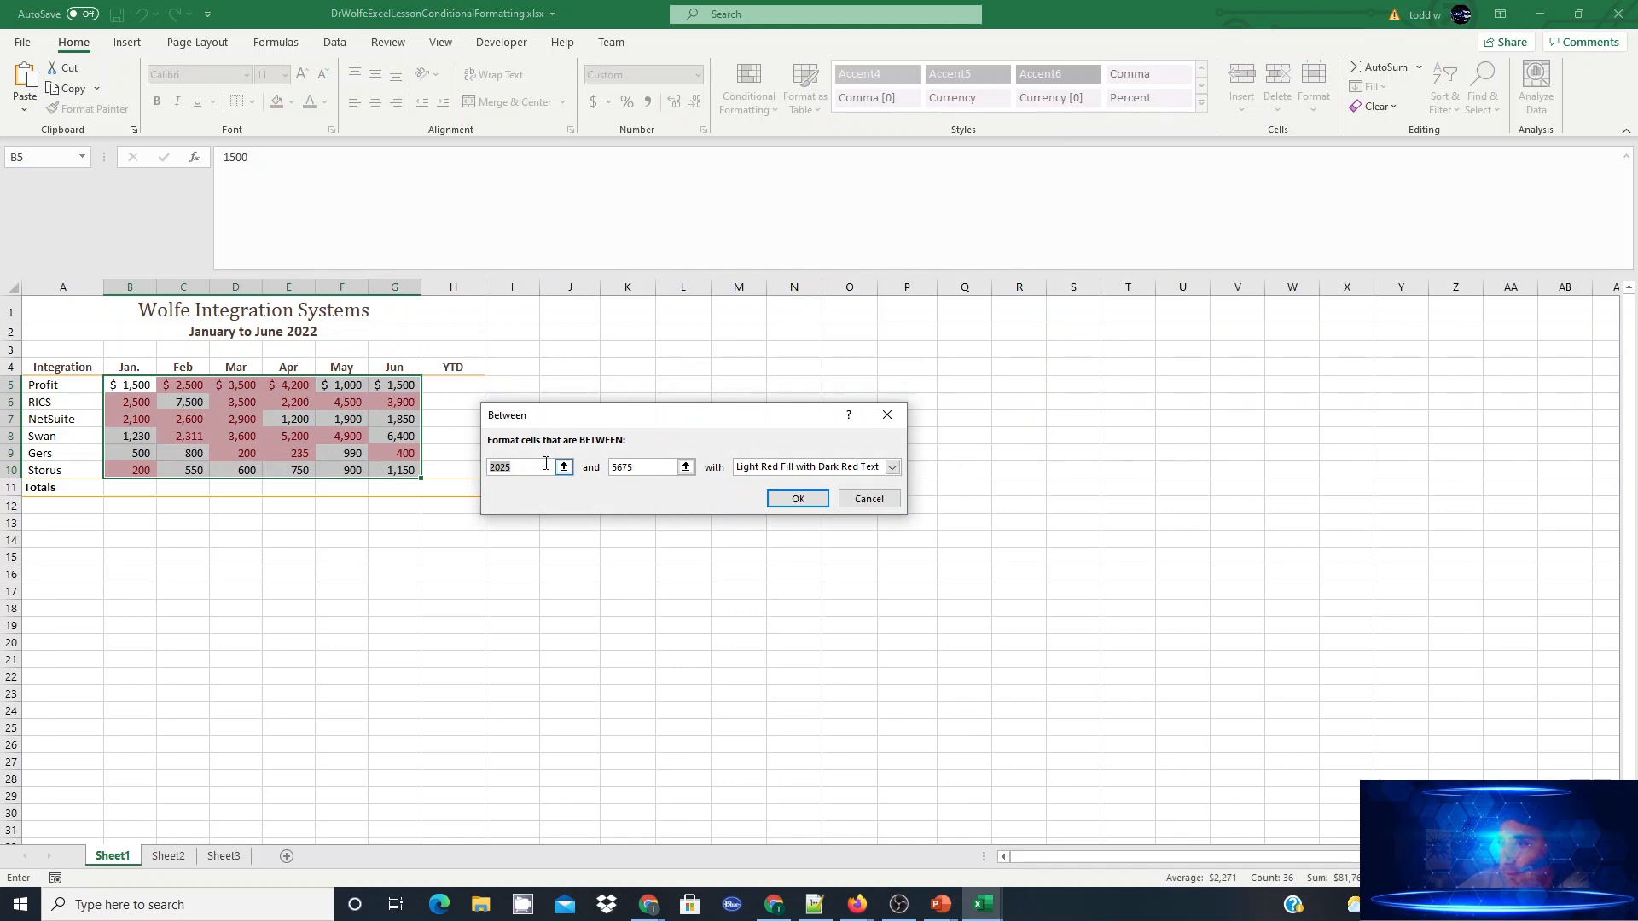
type("4")
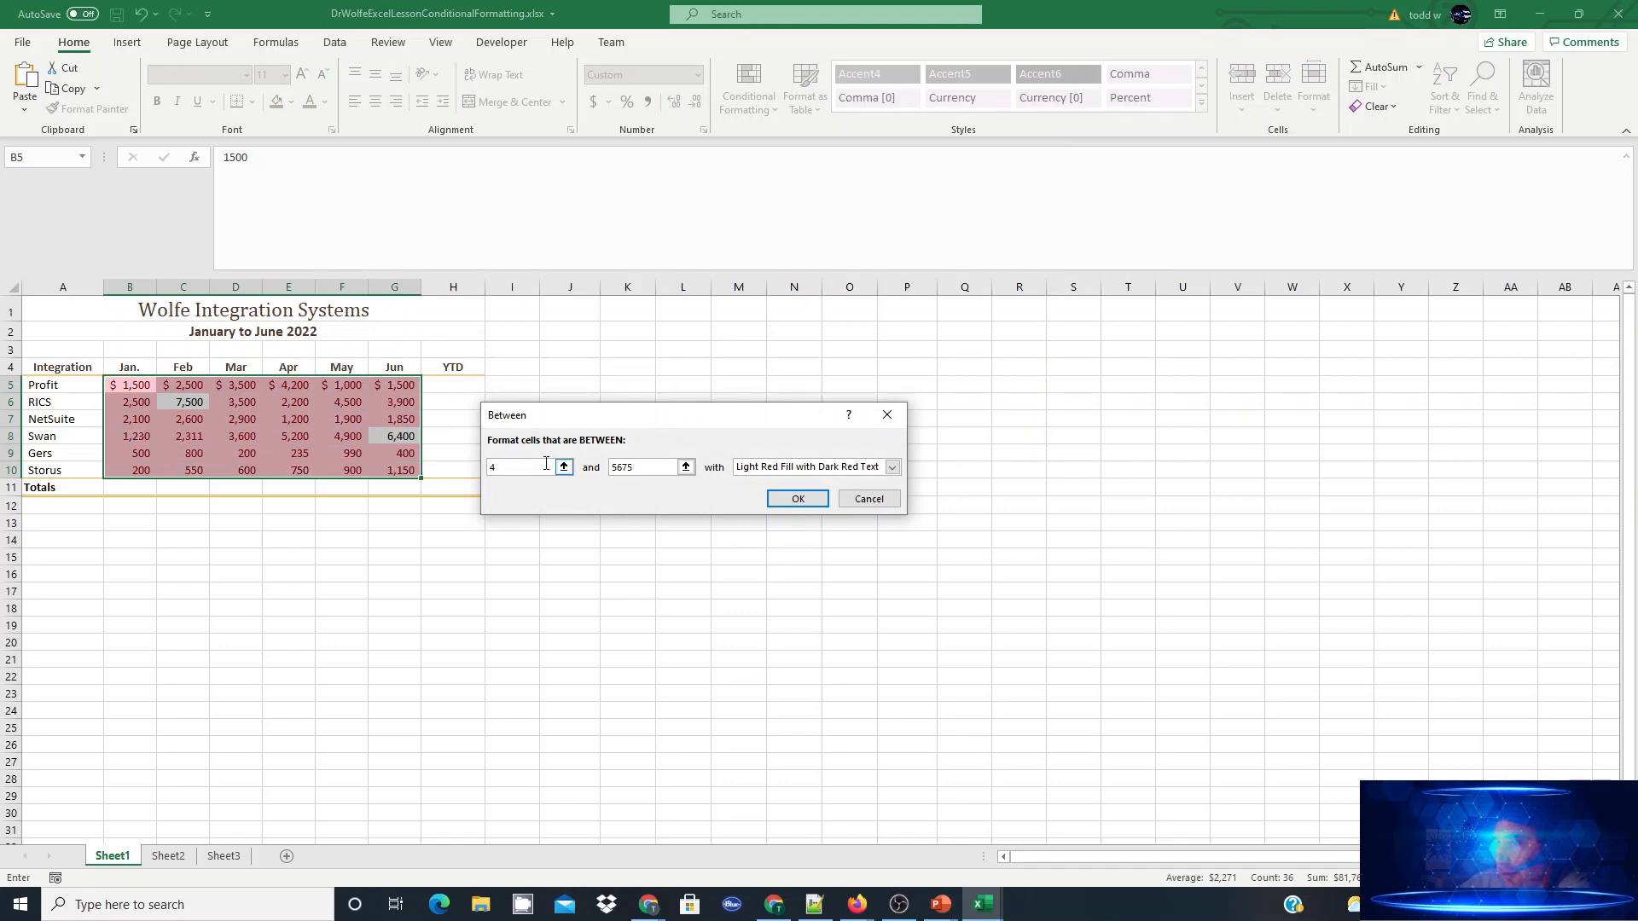
type("99.99")
left_click(614, 471)
double_click(620, 471)
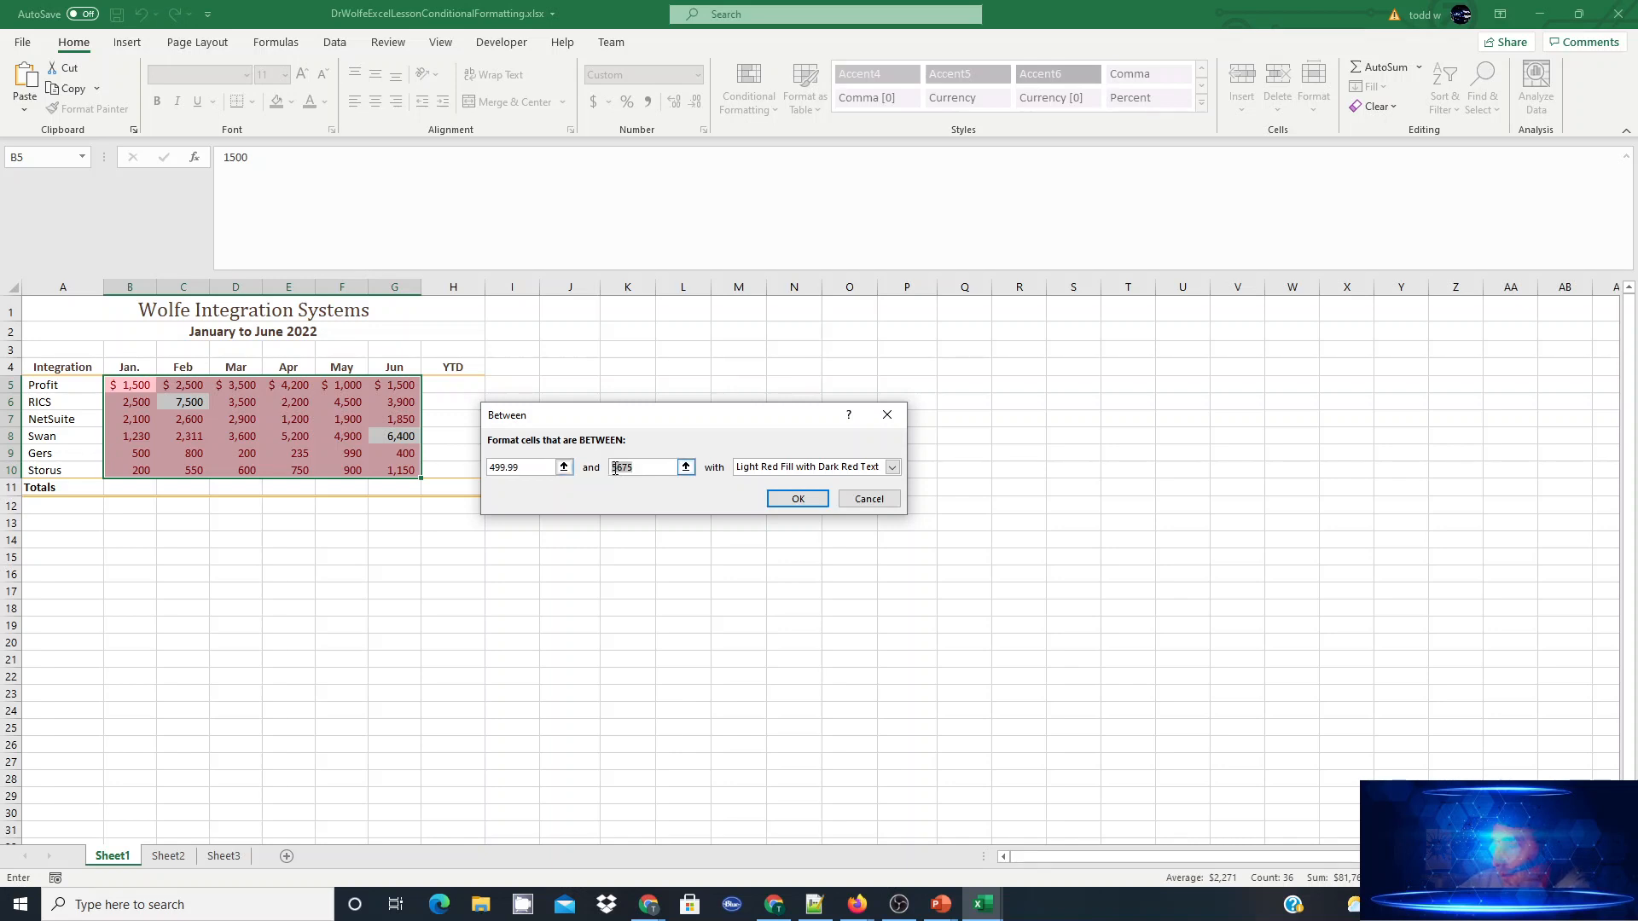
type("500")
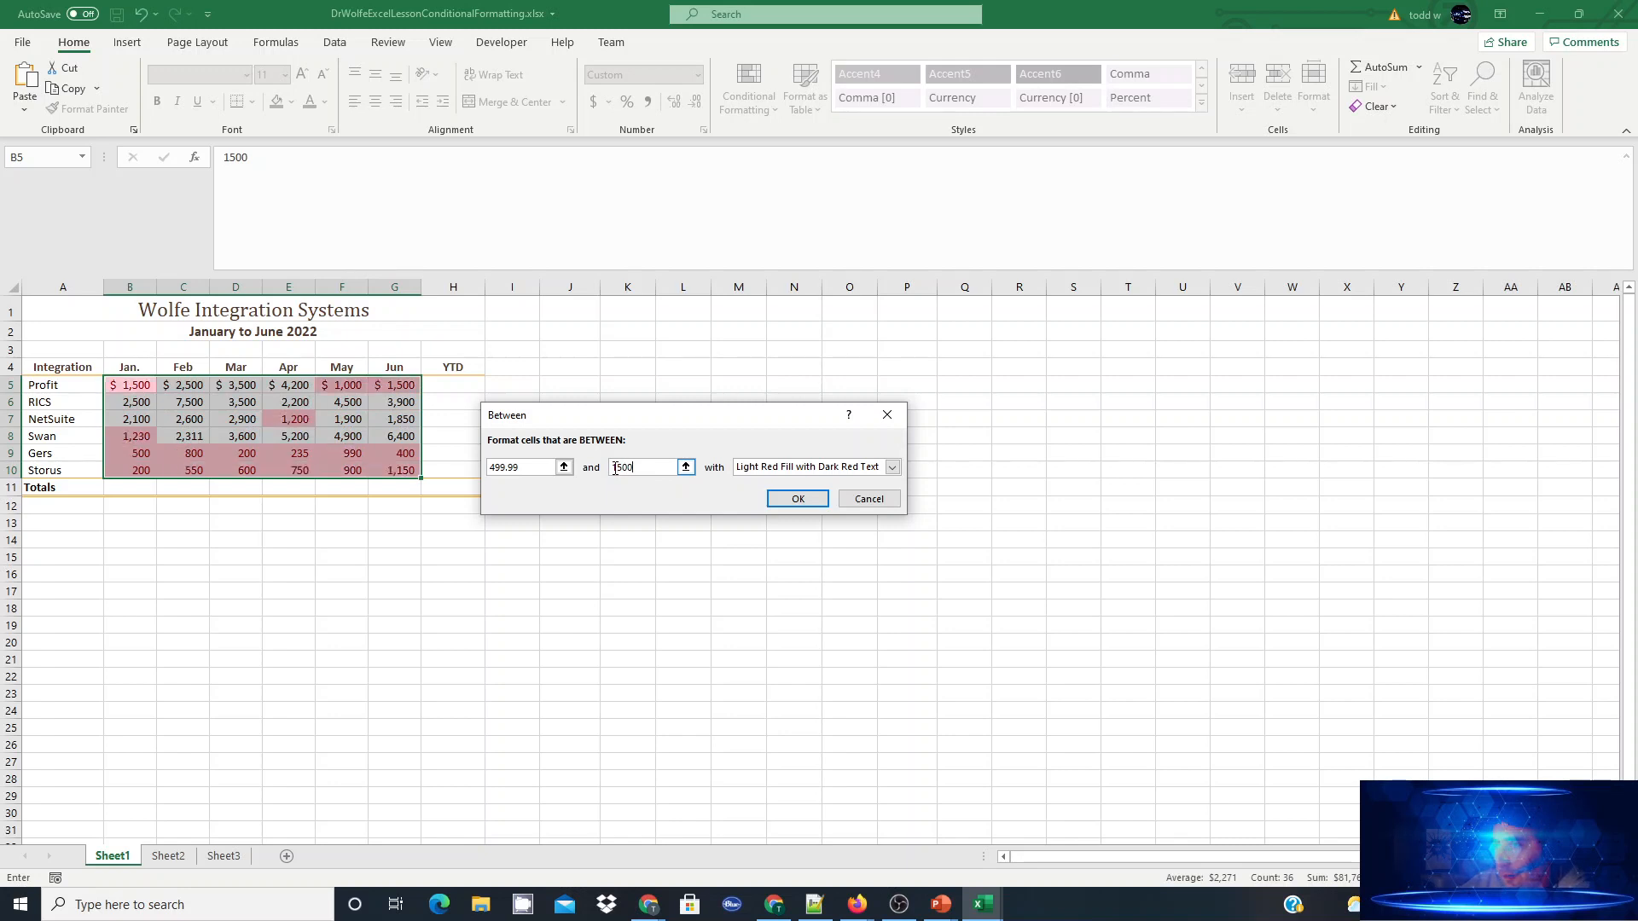
left_click(892, 468)
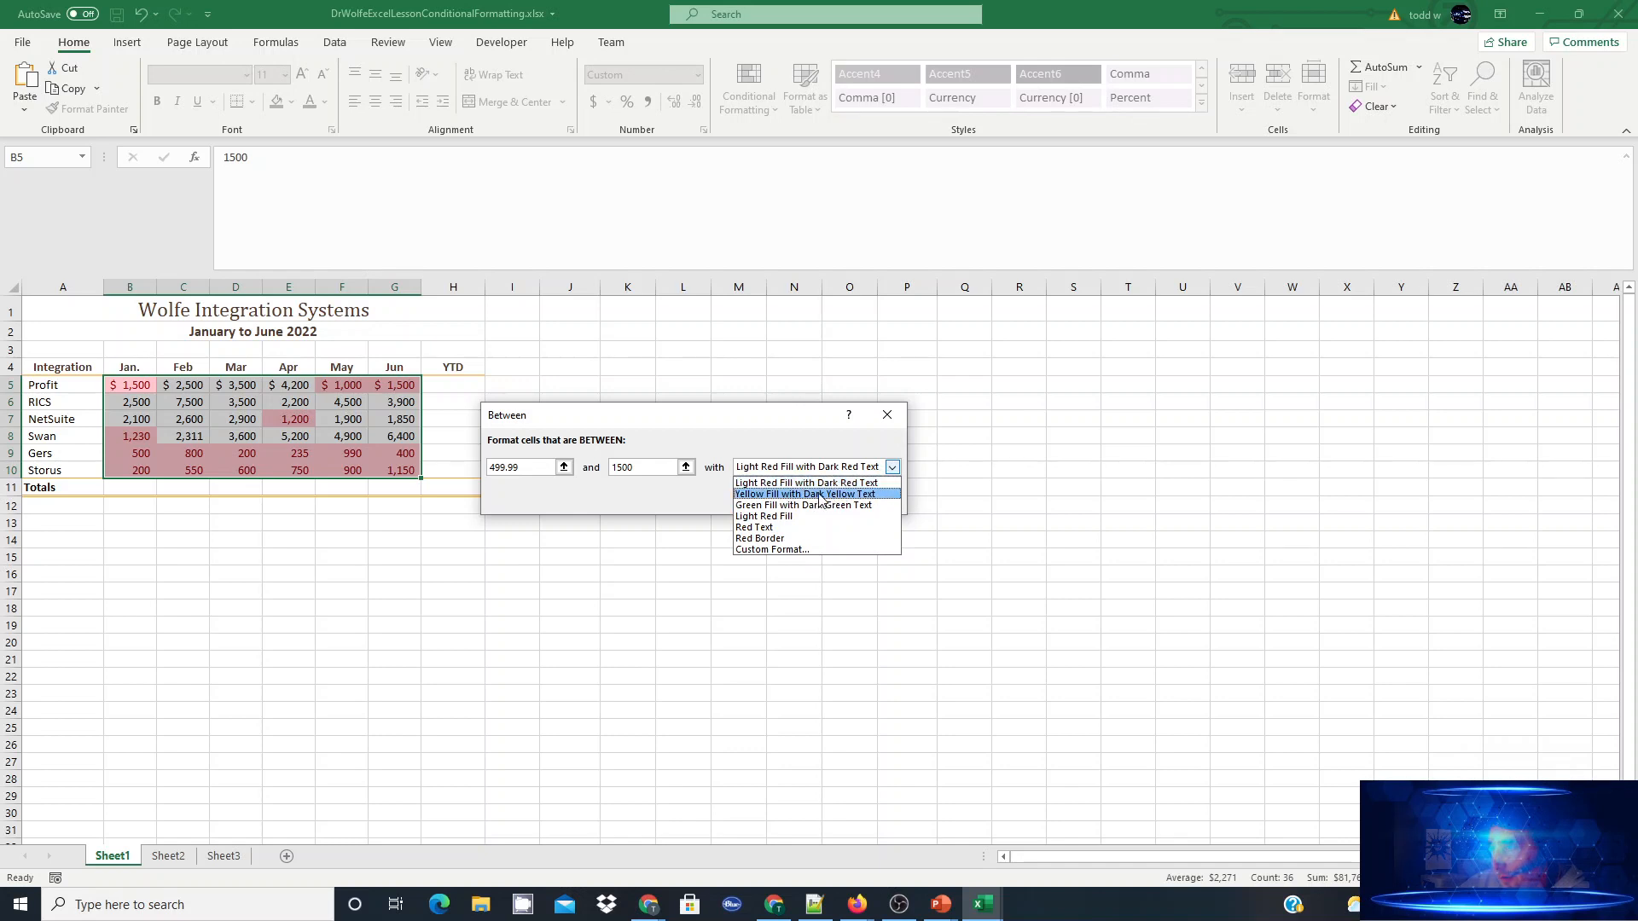
left_click(863, 494)
left_click(806, 503)
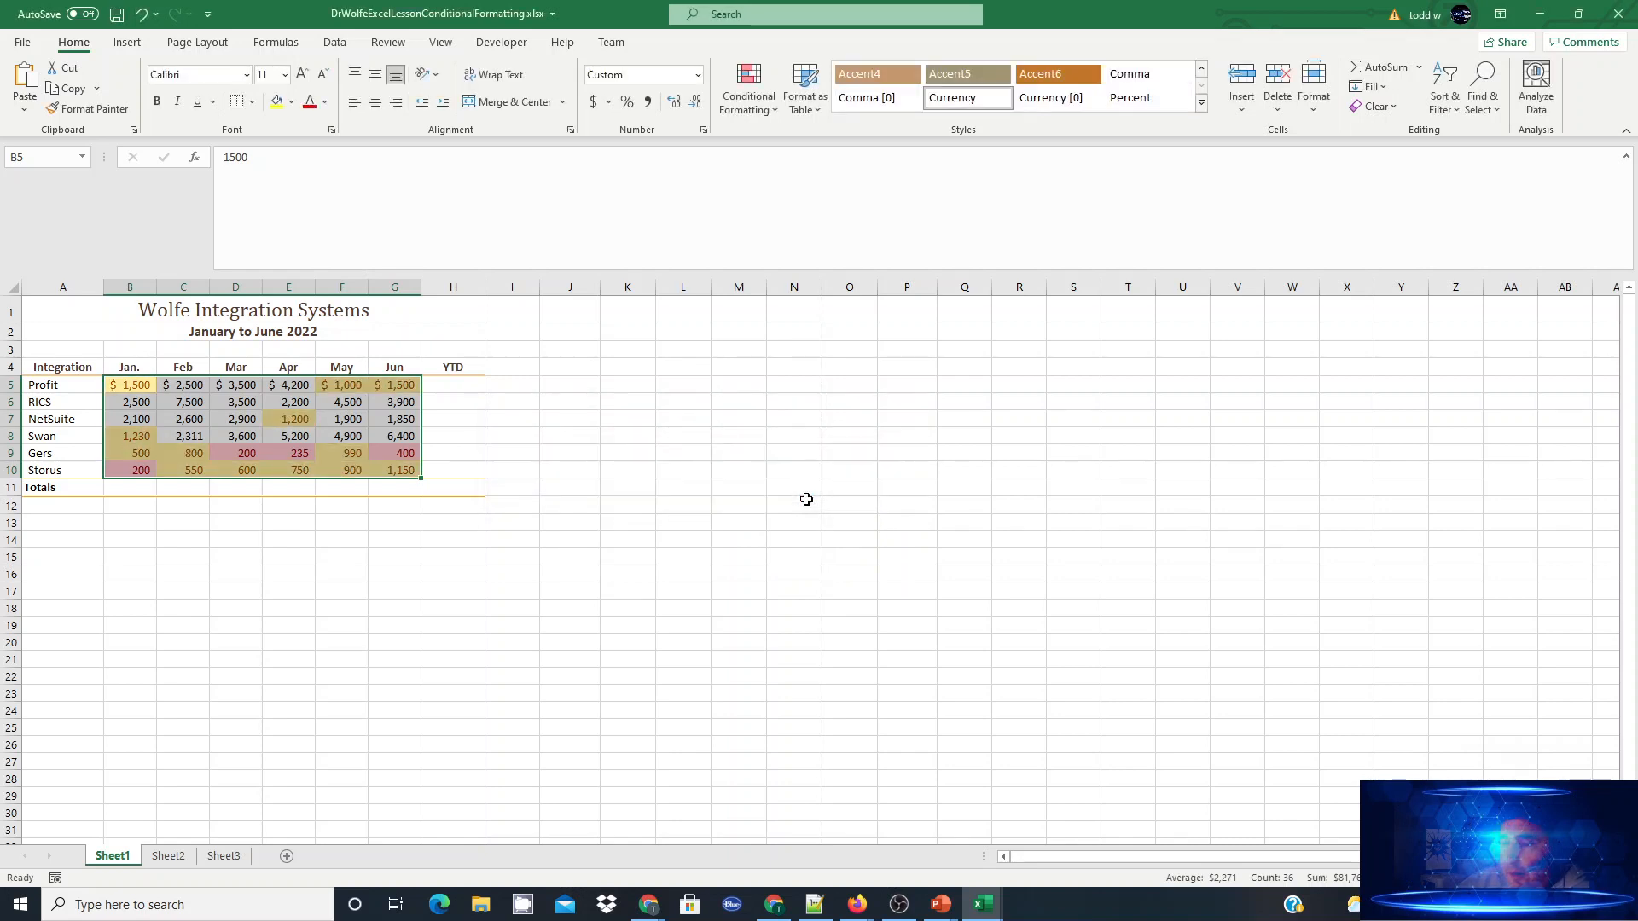
left_click(297, 541)
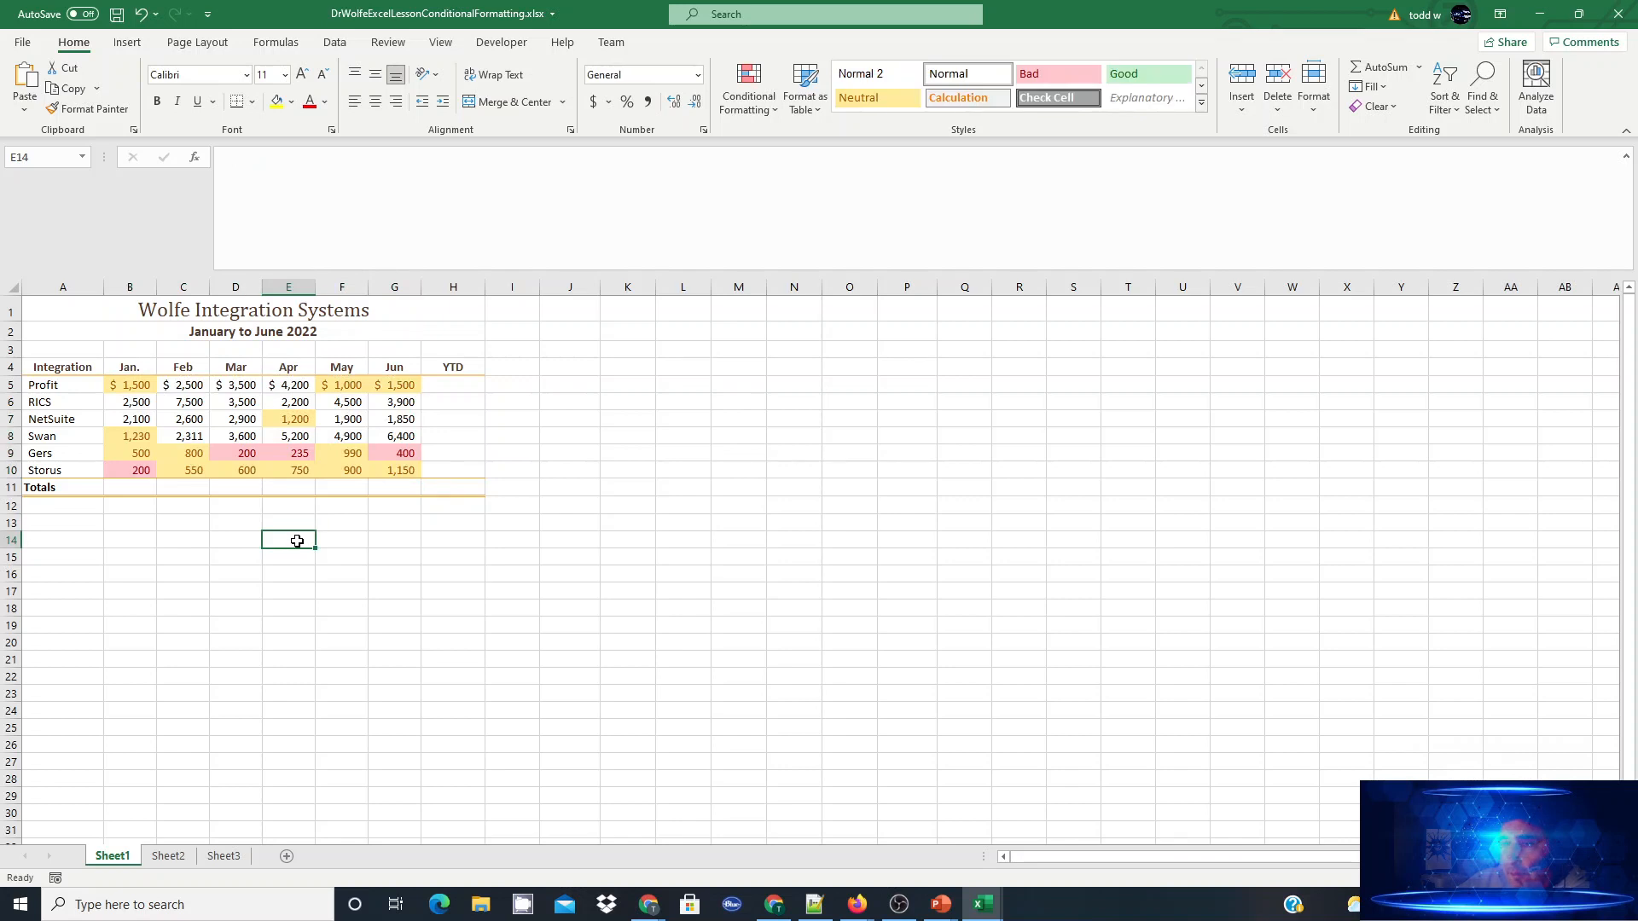
- Highlight cells in B5:G10 that are greater than 1500.00 with Green Fill with Dark Green Text
left_click(122, 384)
left_click_drag(122, 385, 392, 468)
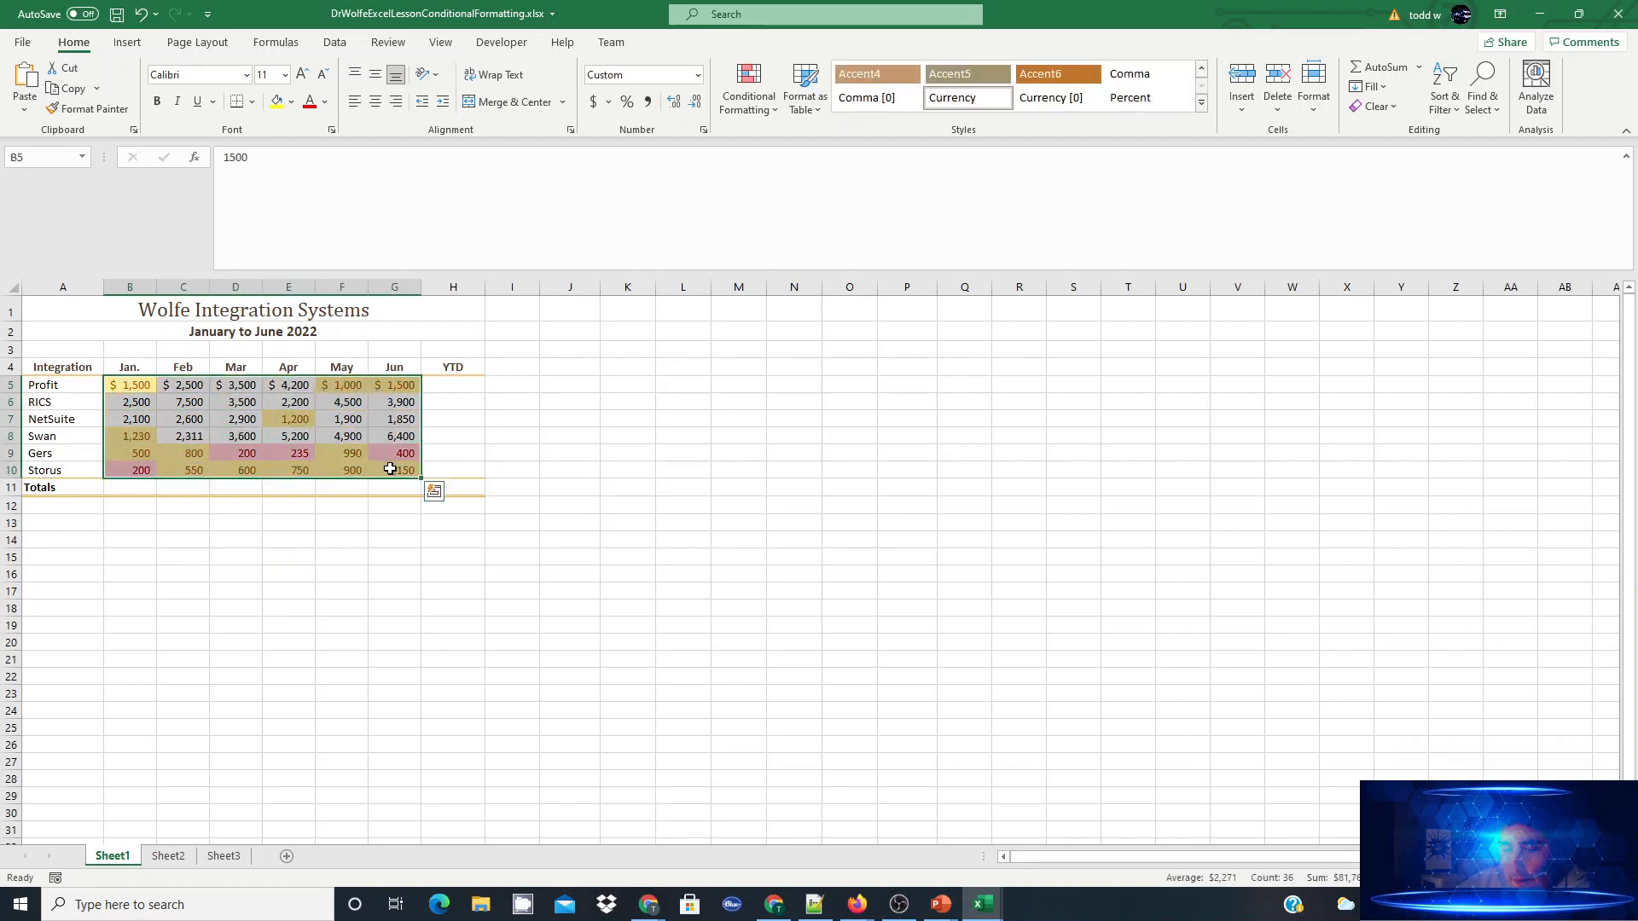
left_click(770, 114)
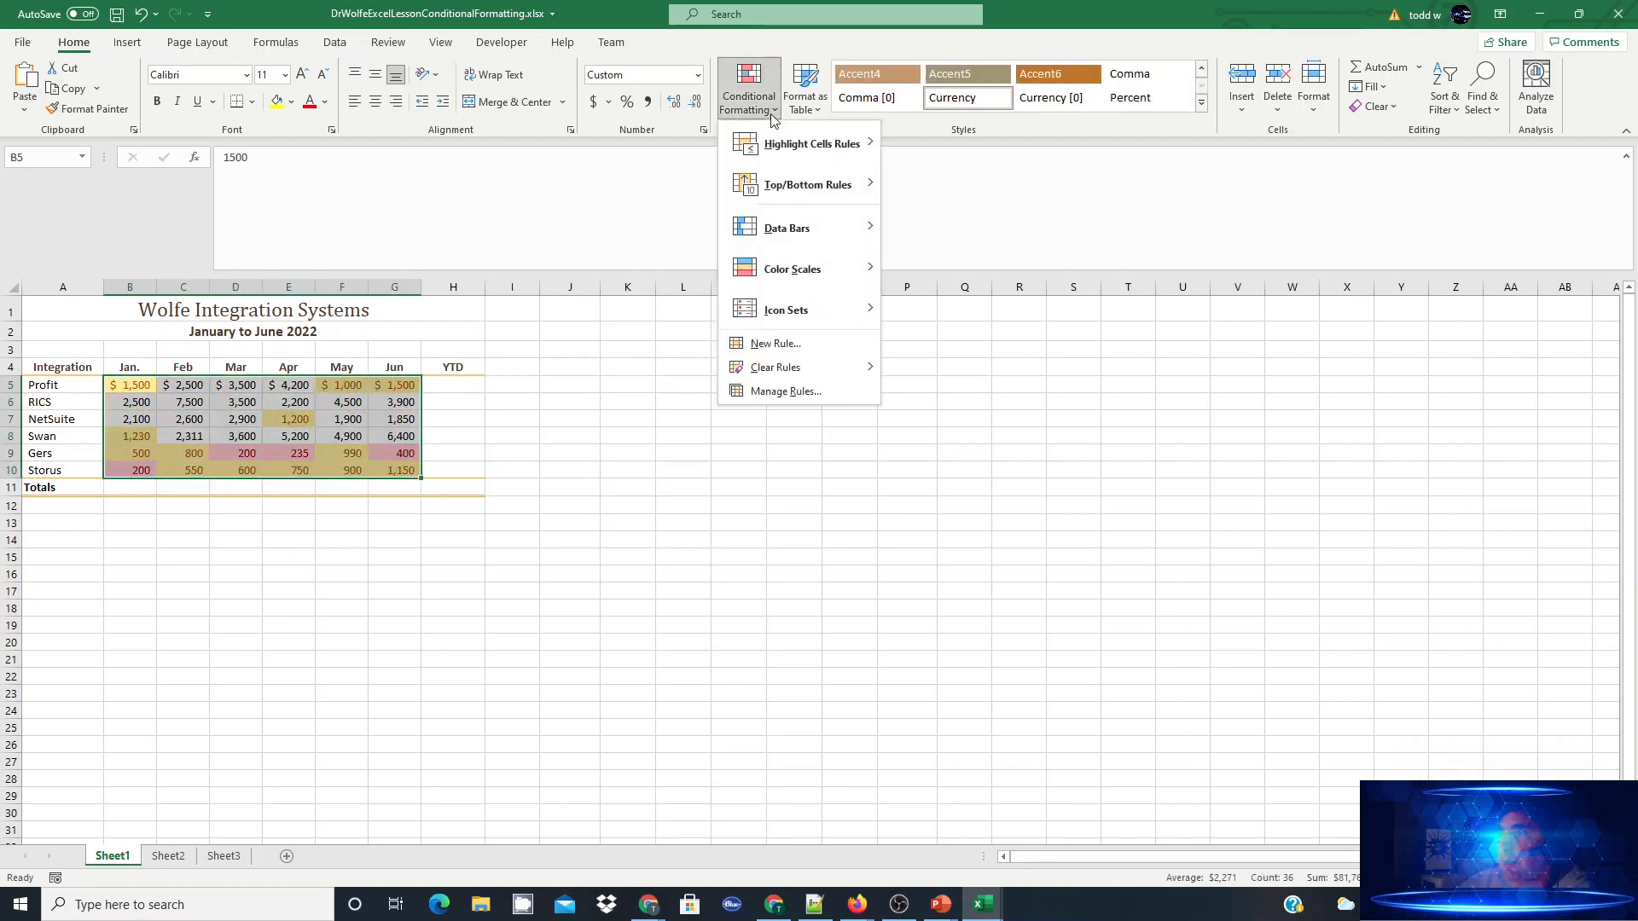
mouse_move(792, 151)
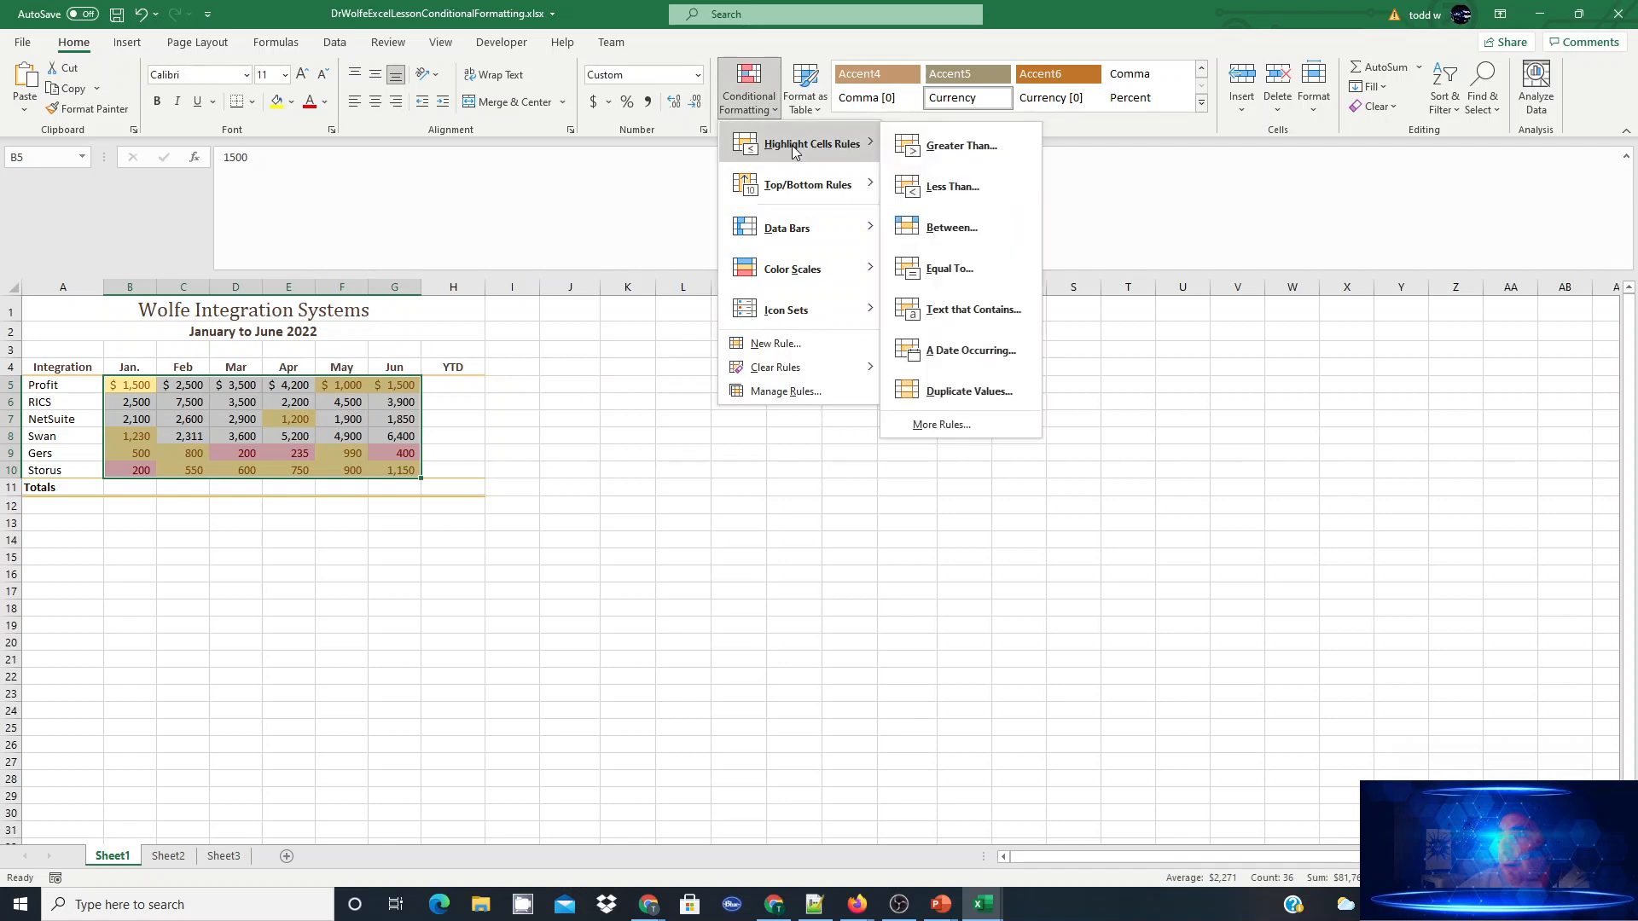
left_click(953, 149)
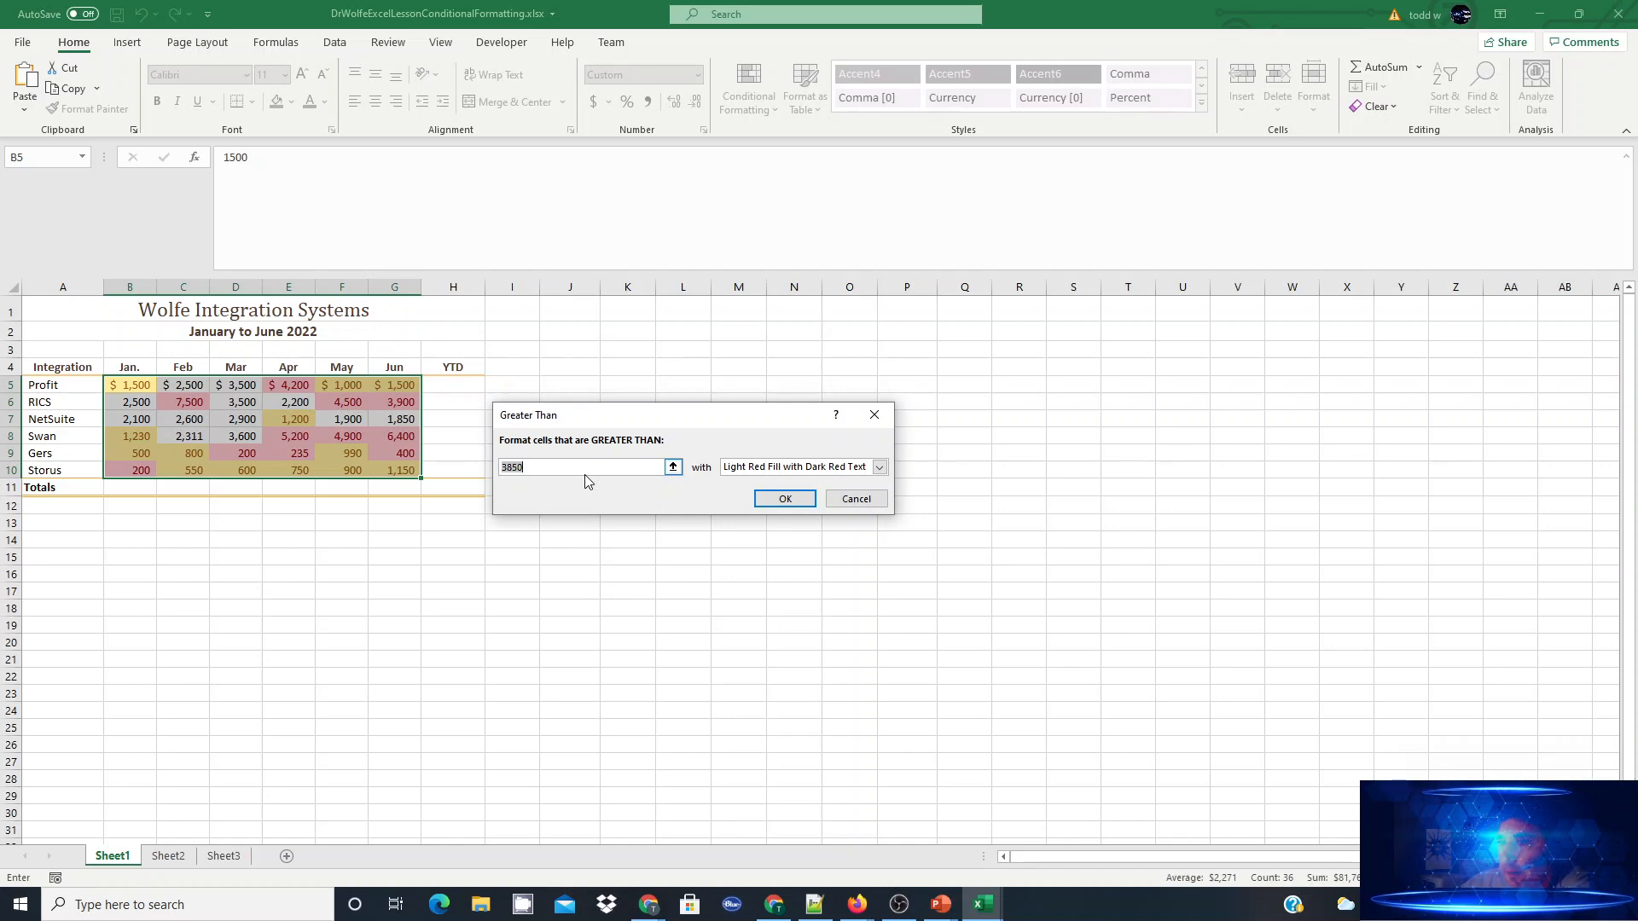
type("15")
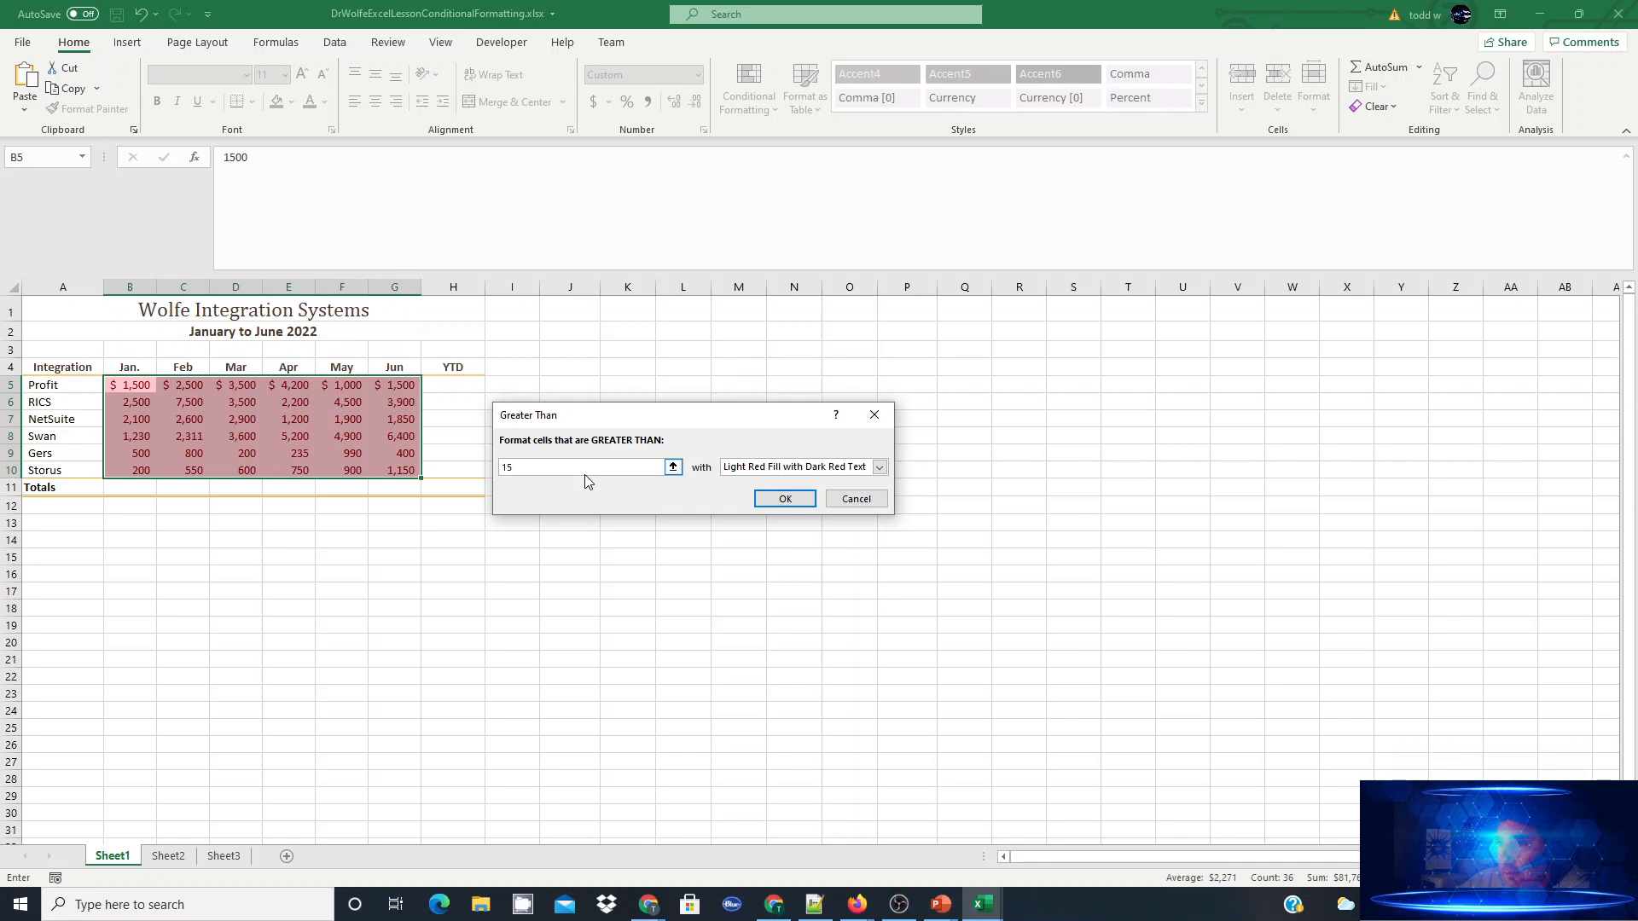
type("00.0")
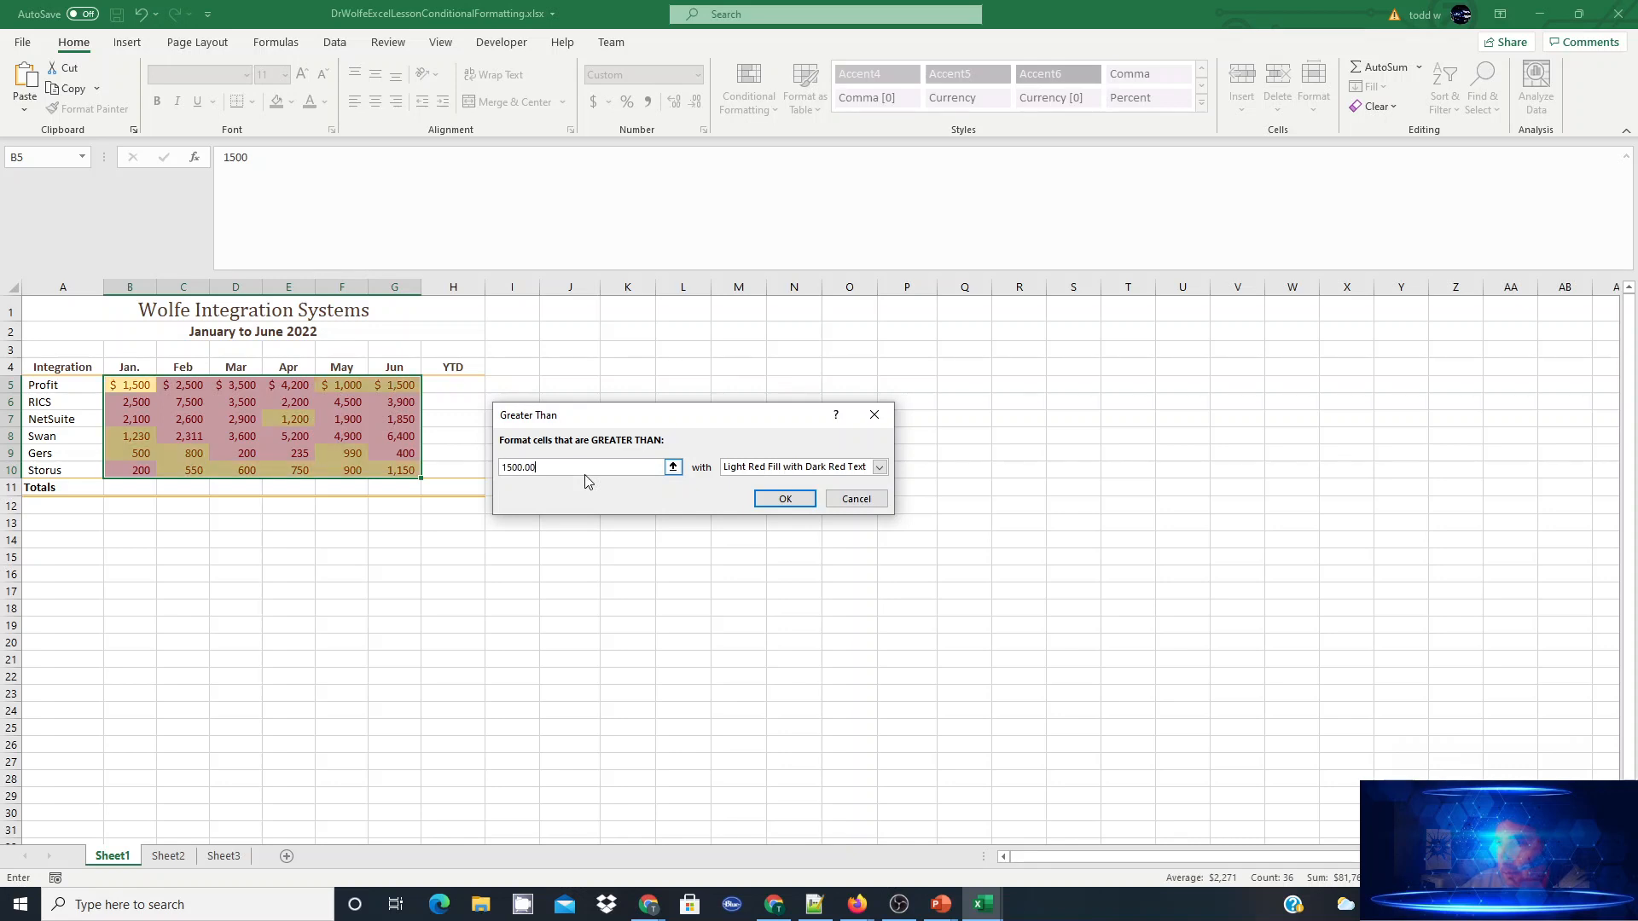
left_click(762, 468)
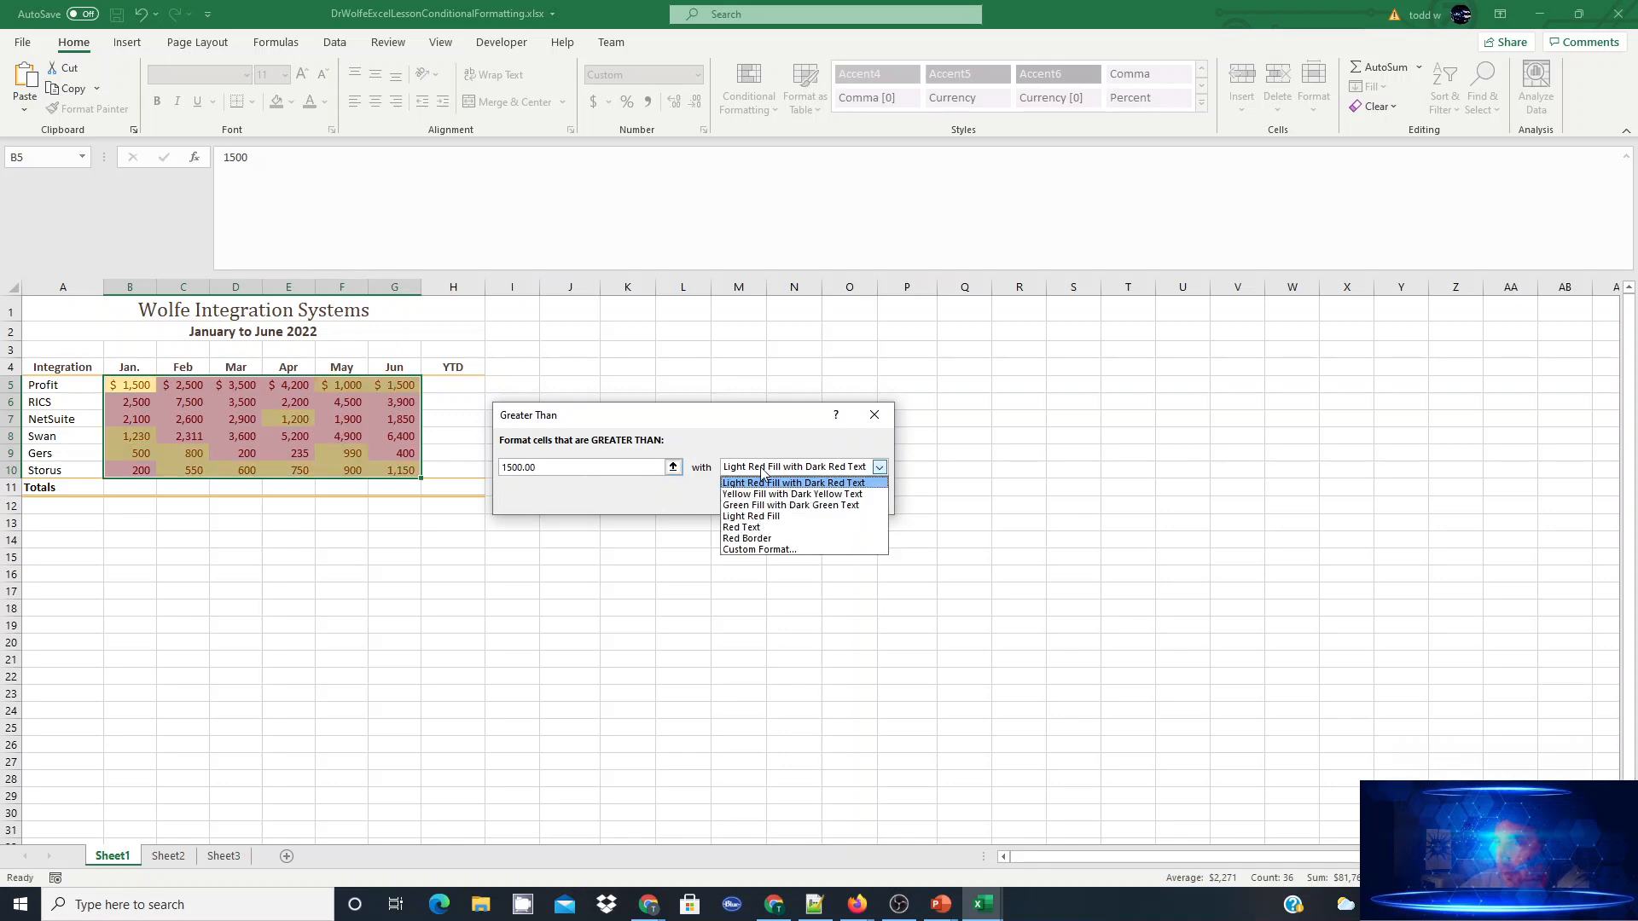
left_click(764, 505)
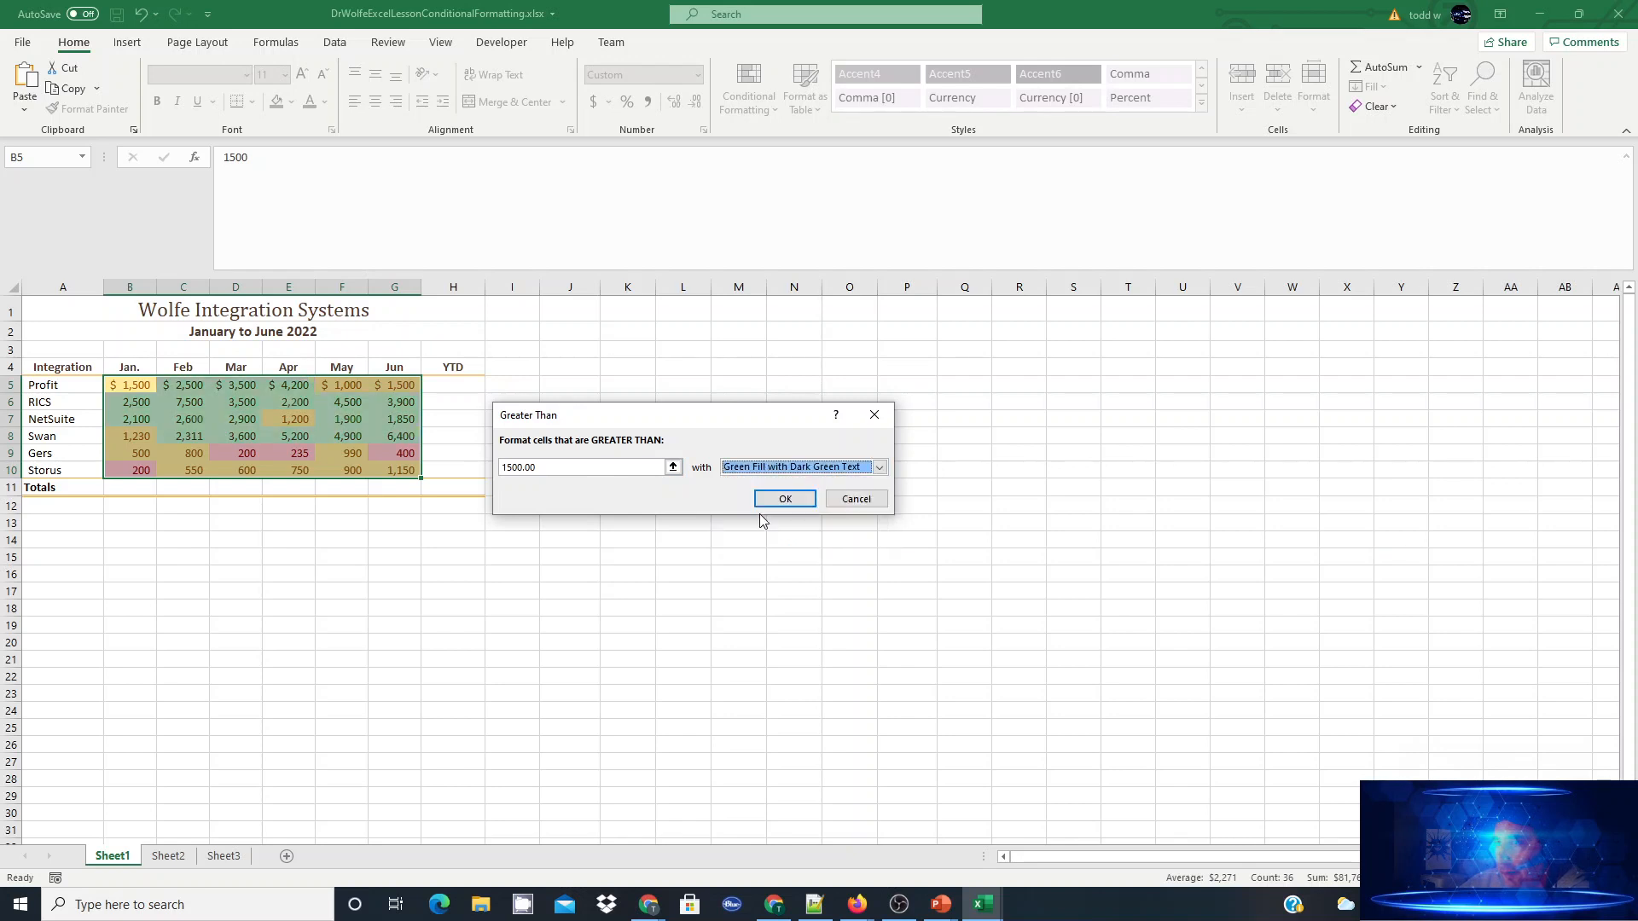
left_click(785, 499)
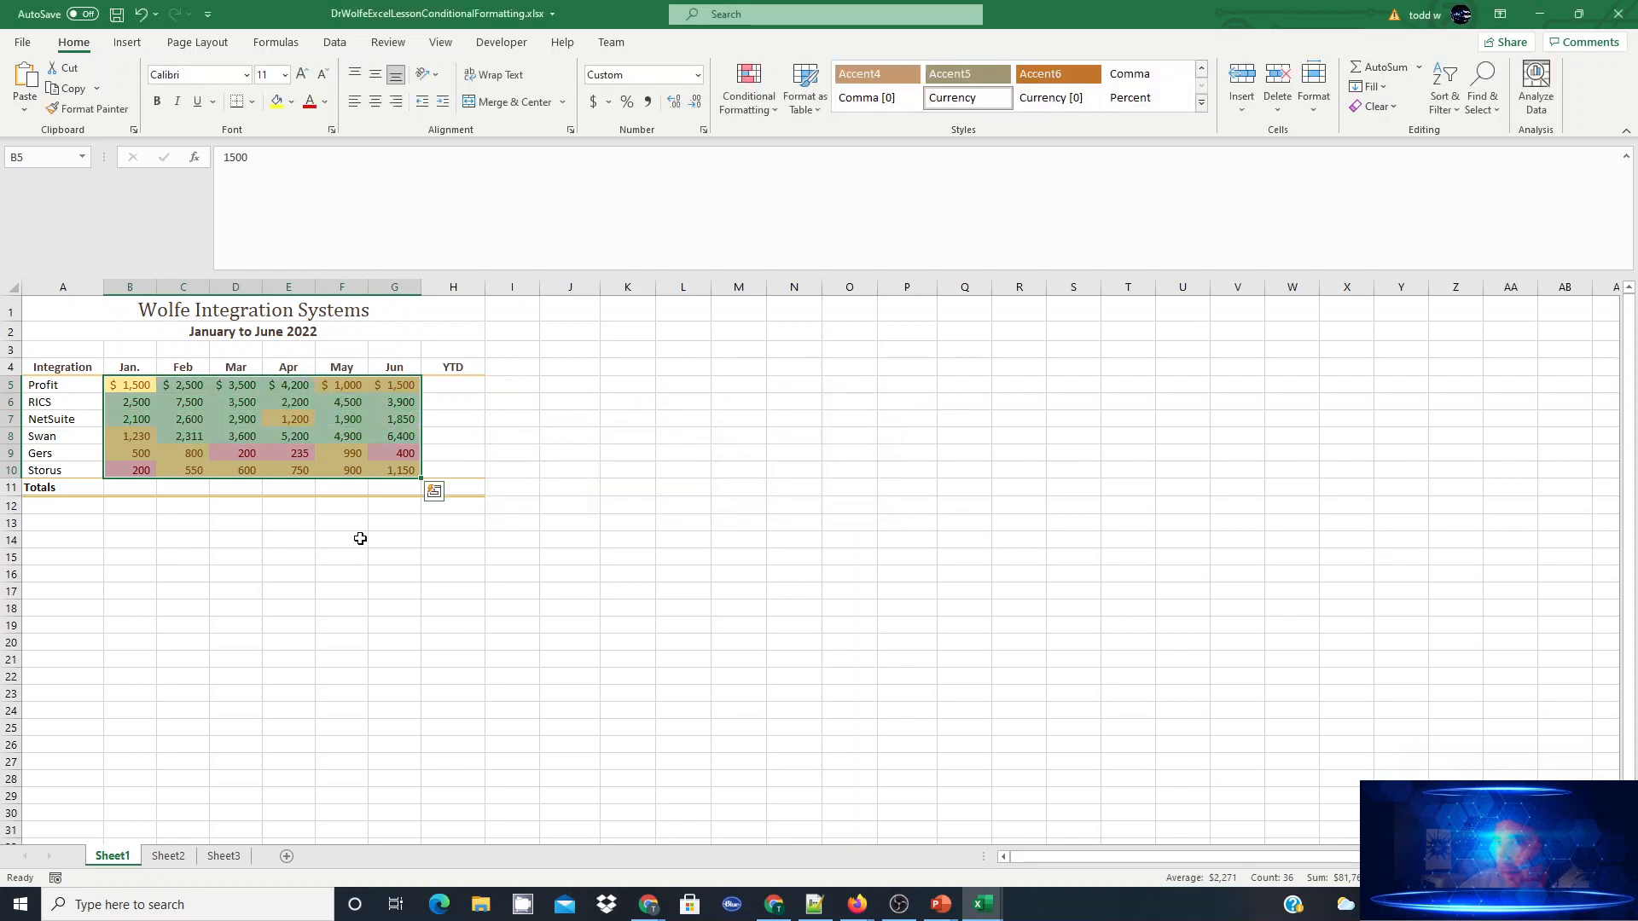
left_click(240, 505)
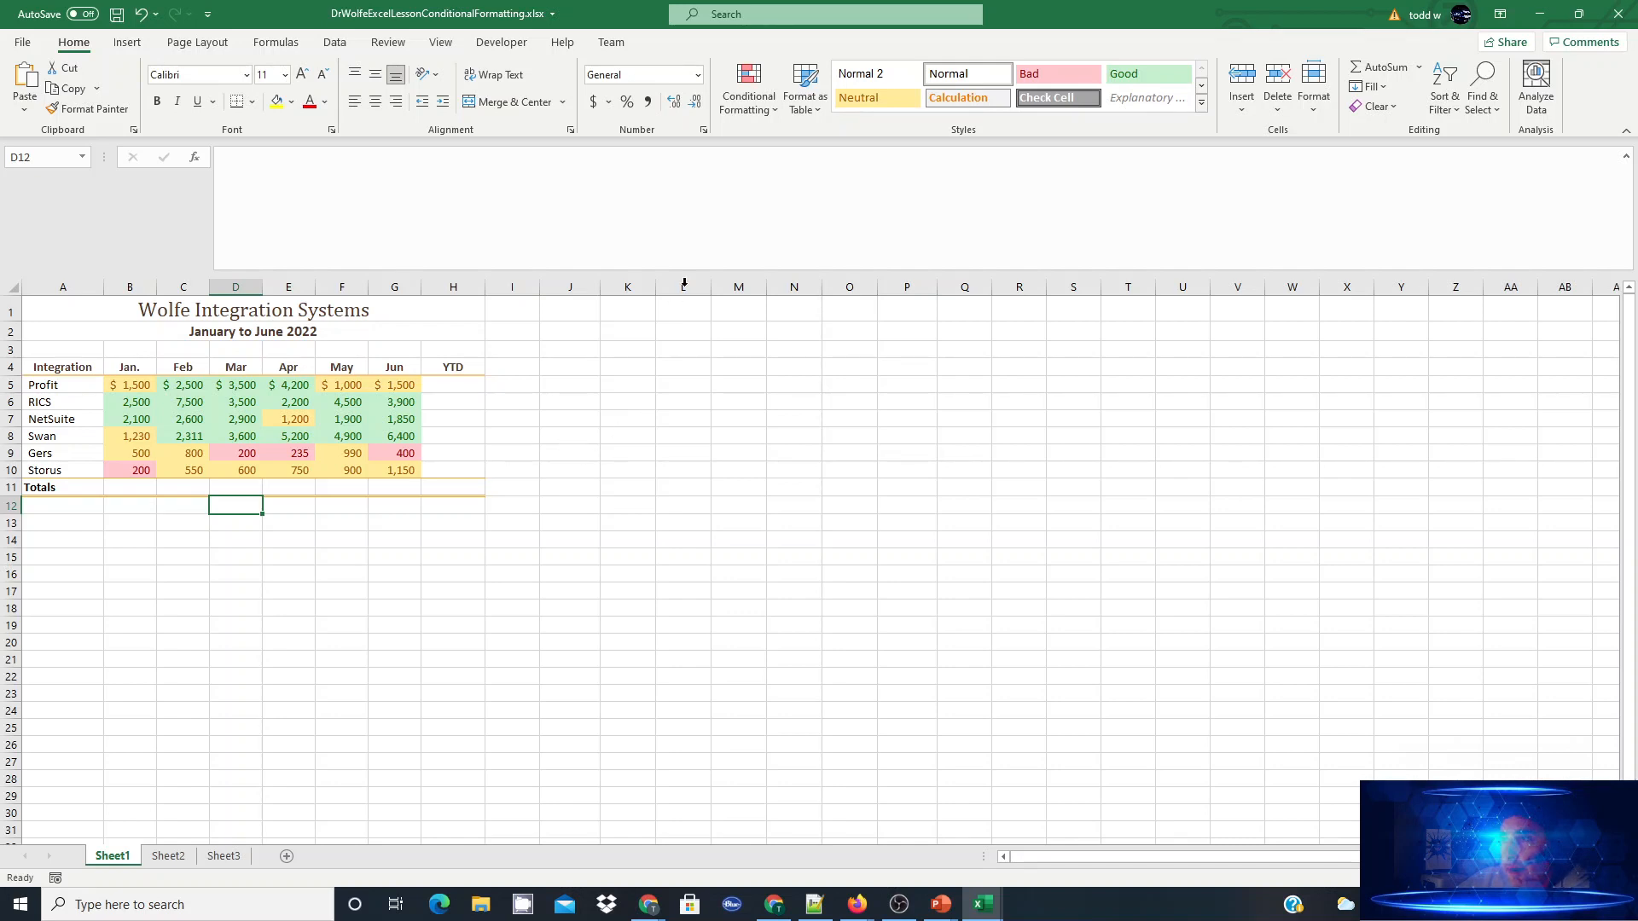
- Review the available conditional formatting types and examine all rules applied to this worksheet in the Rules Manager
left_click(775, 111)
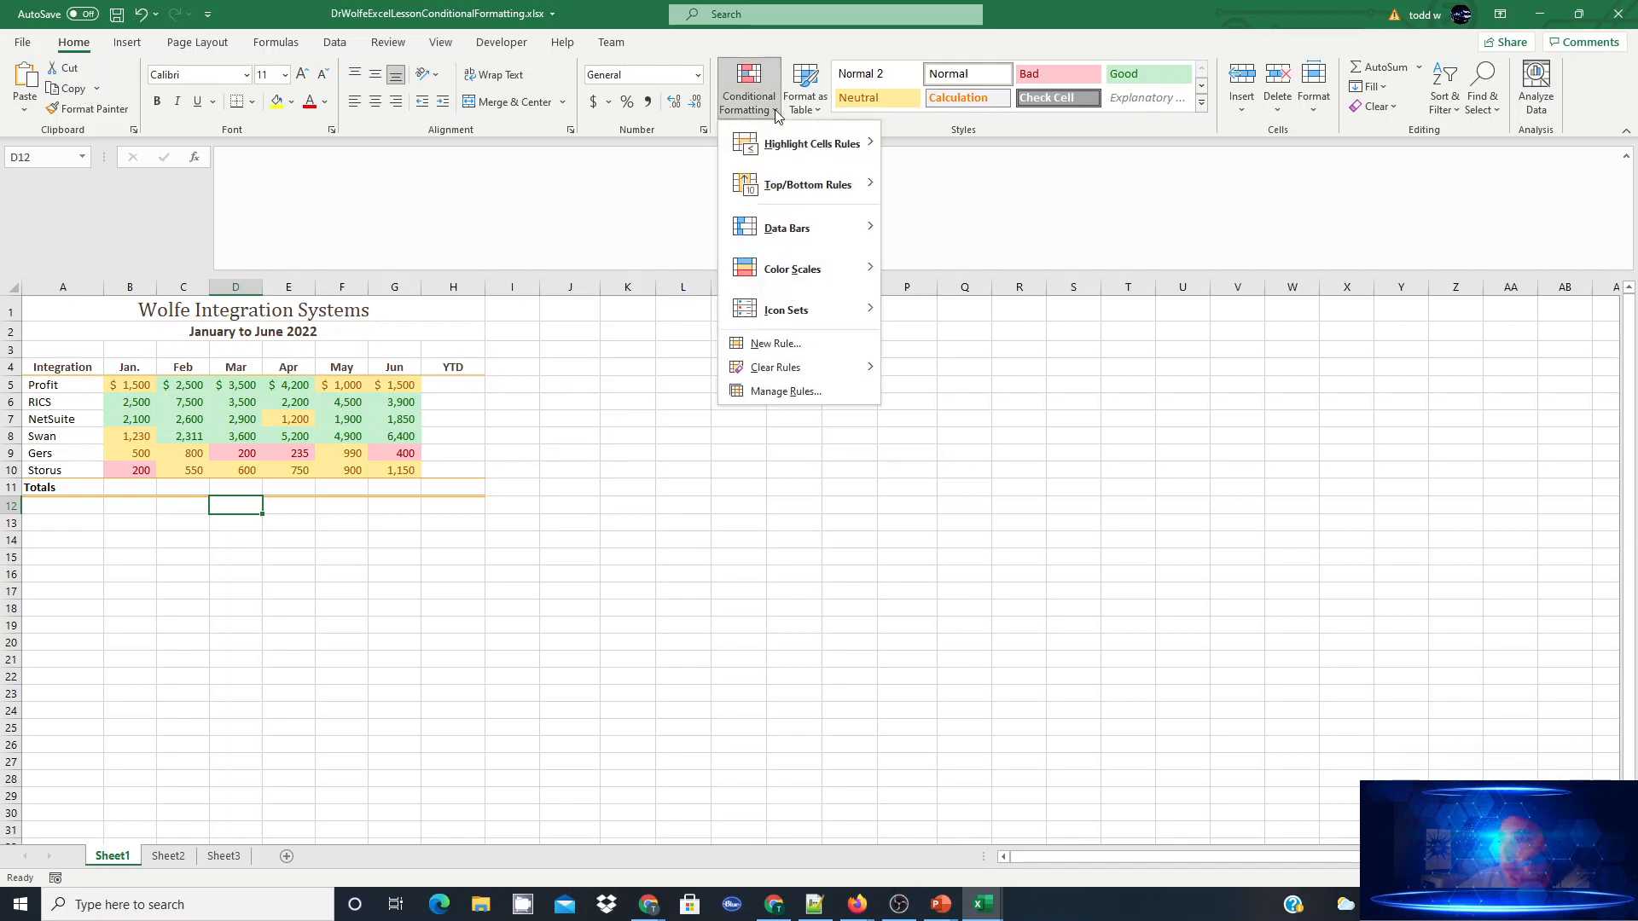
mouse_move(796, 145)
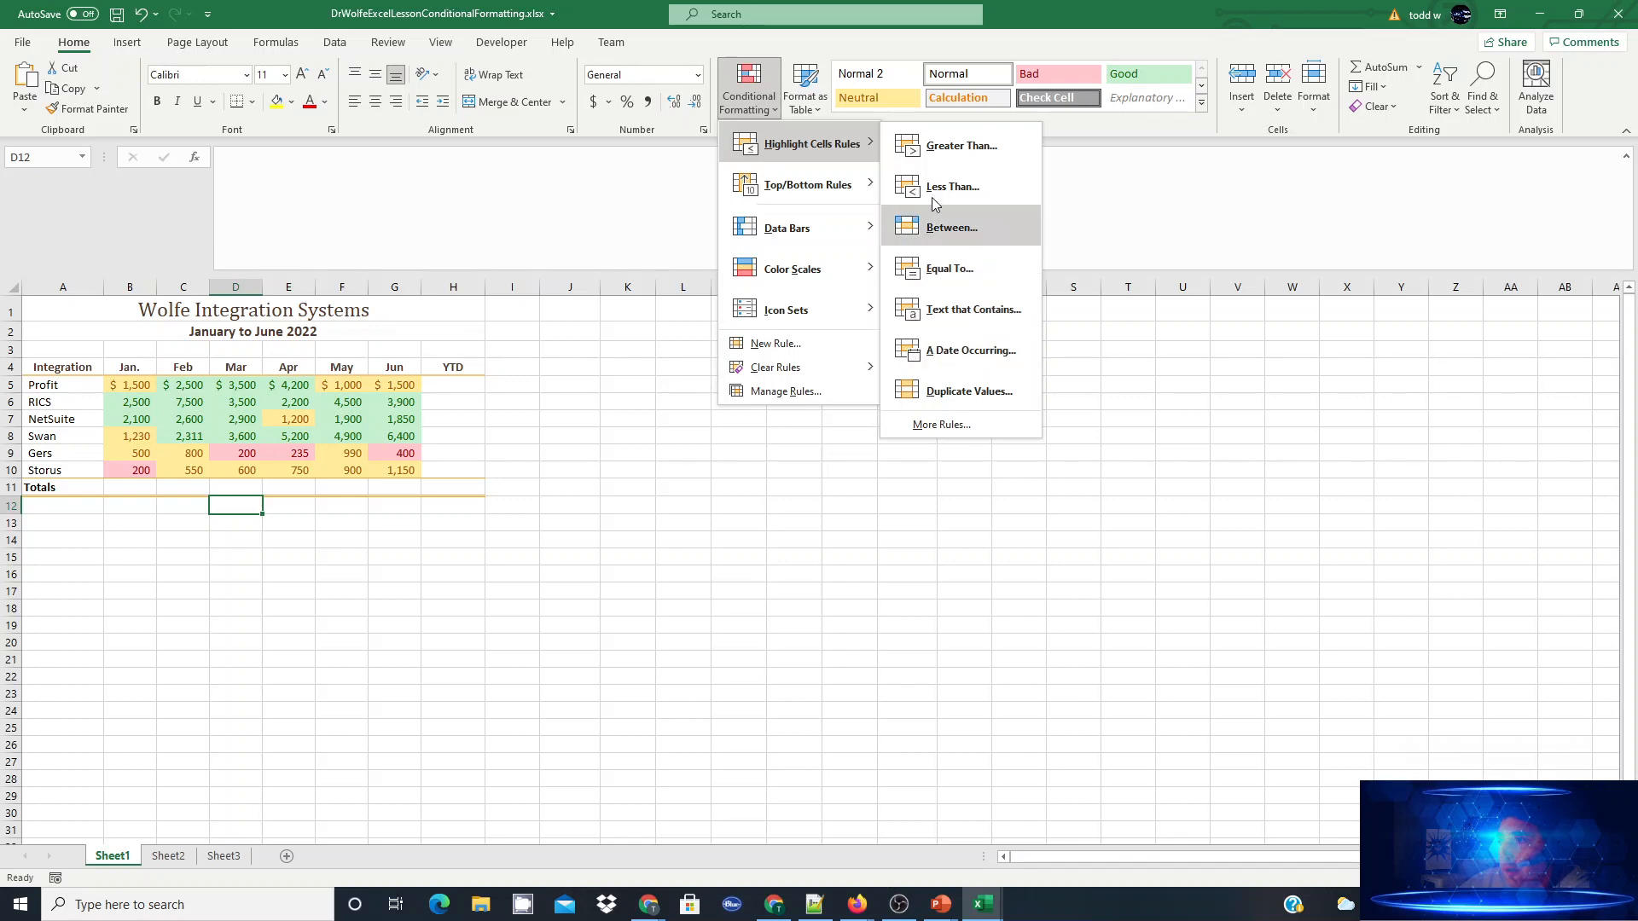
mouse_move(831, 189)
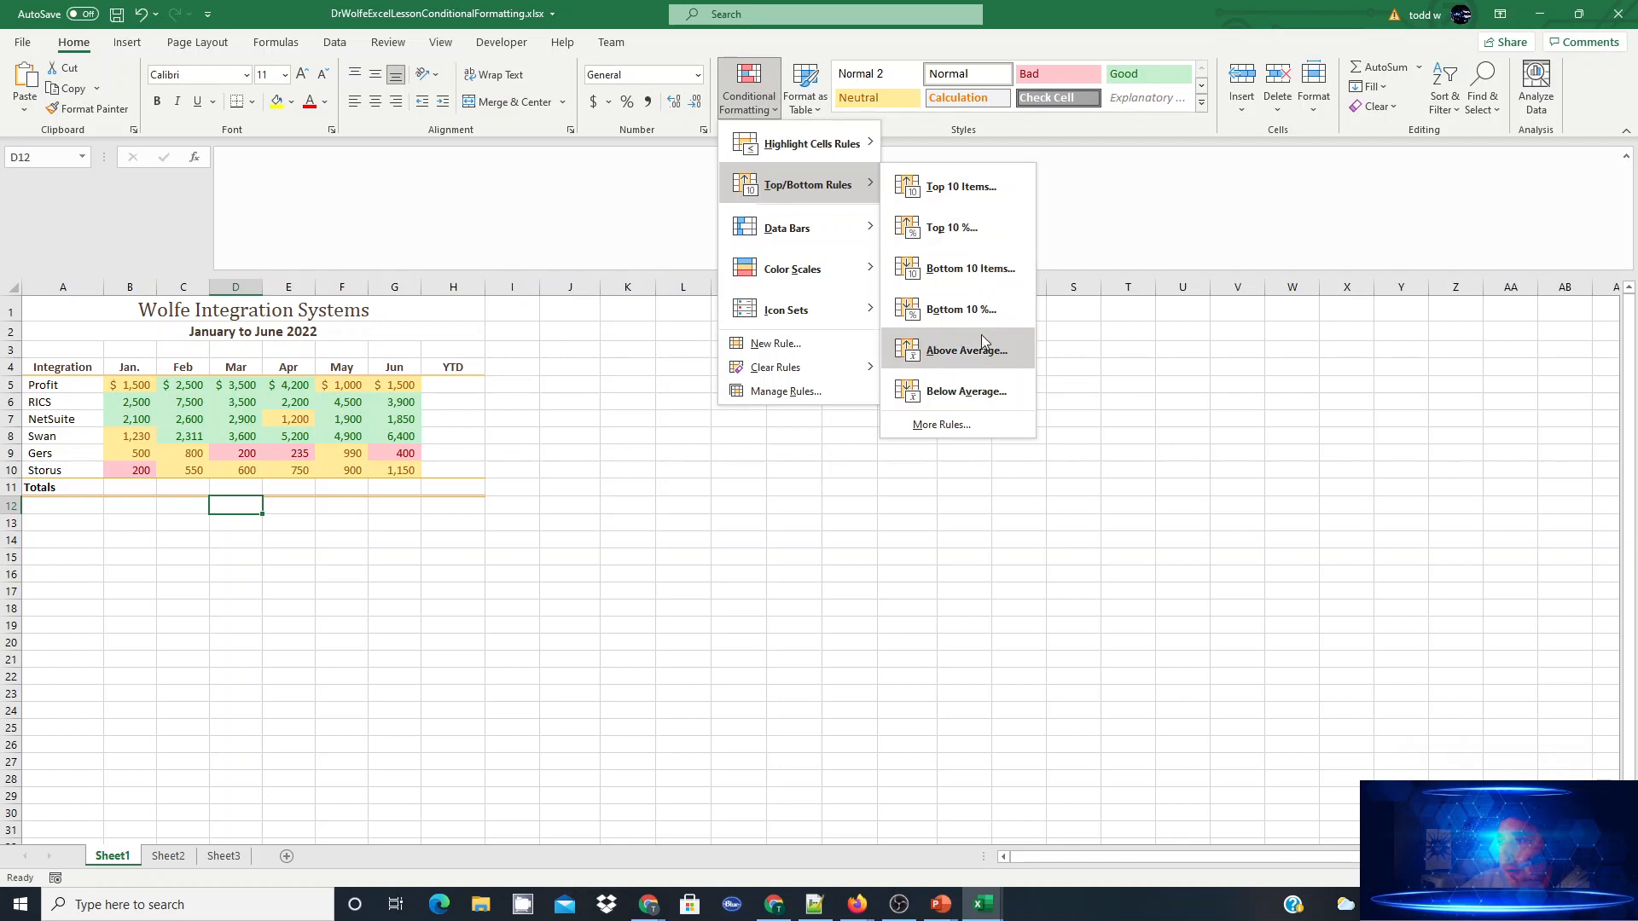
mouse_move(843, 237)
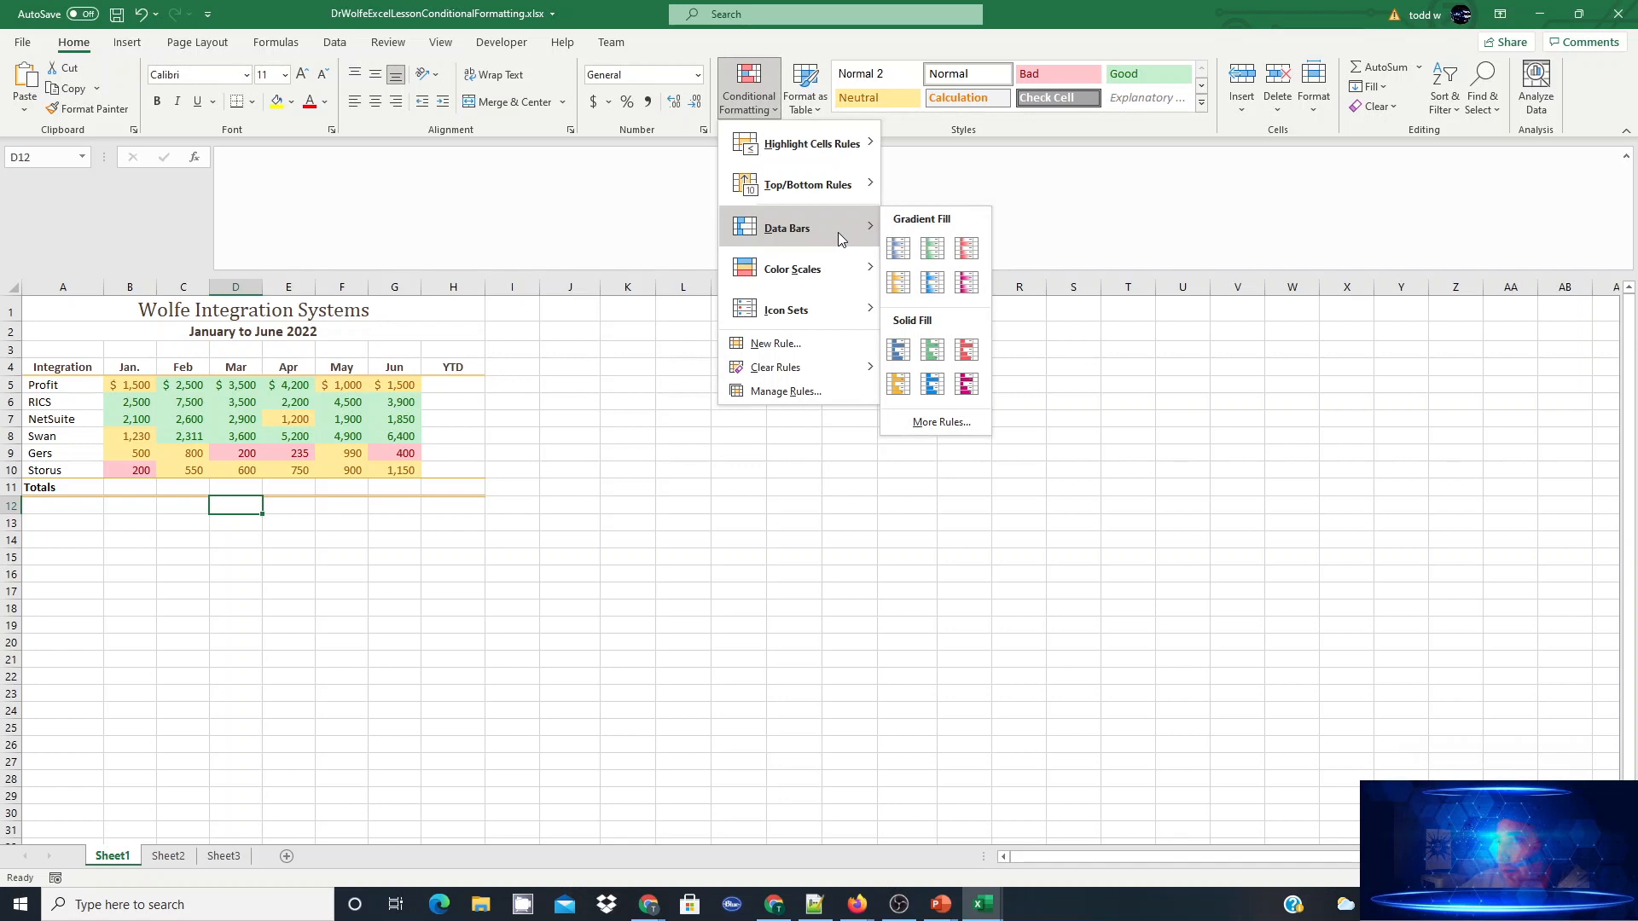
mouse_move(824, 271)
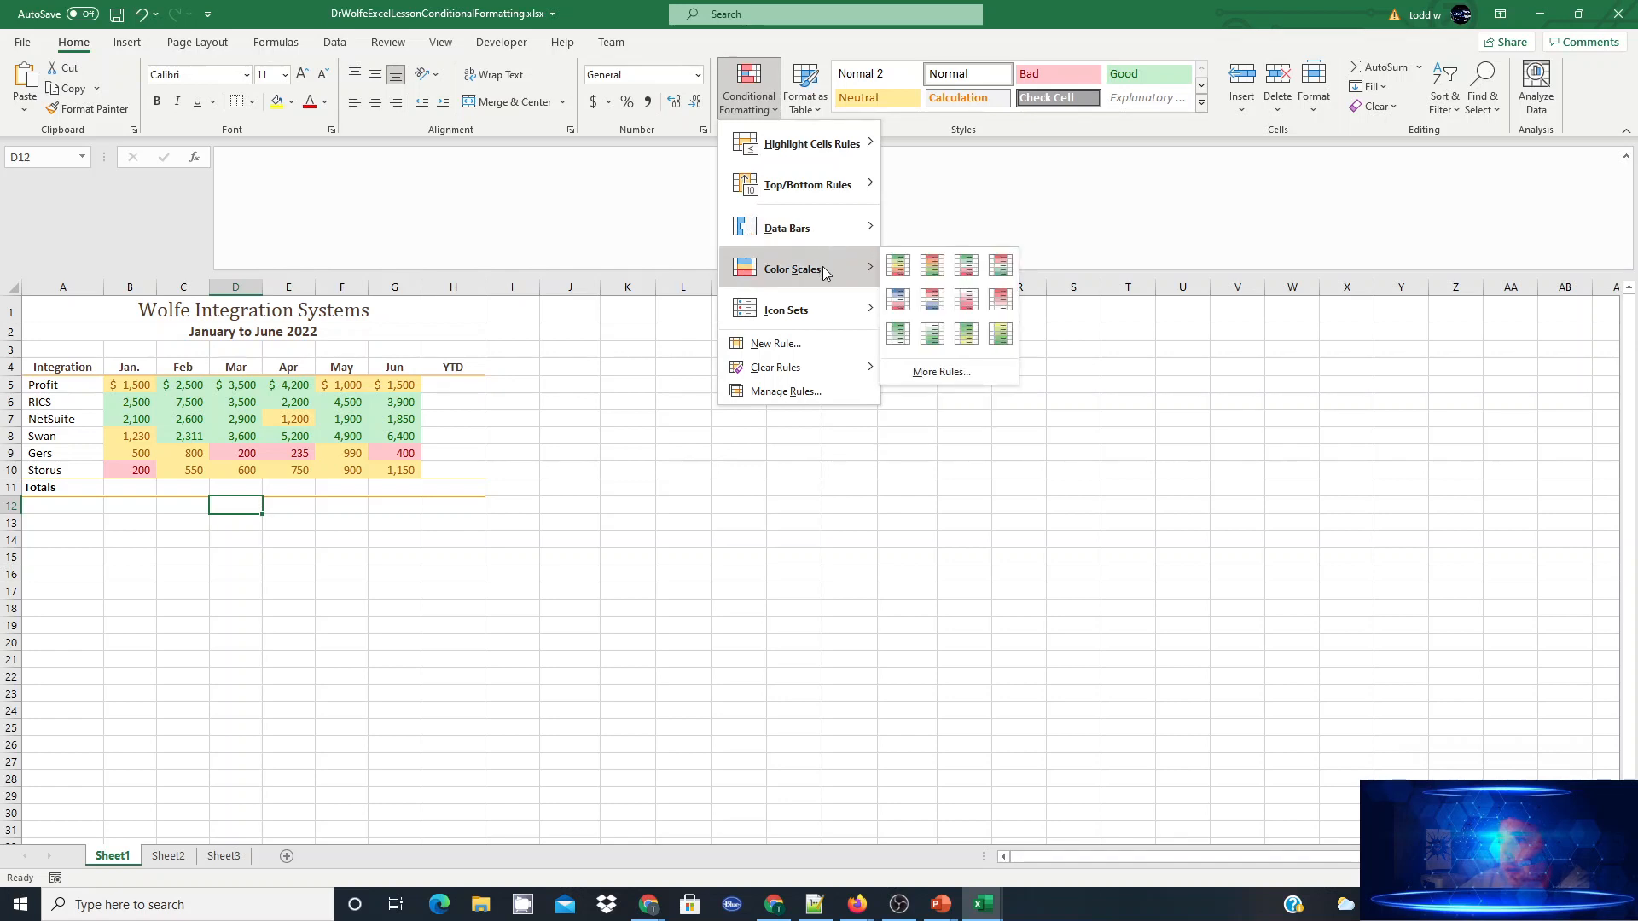
mouse_move(812, 312)
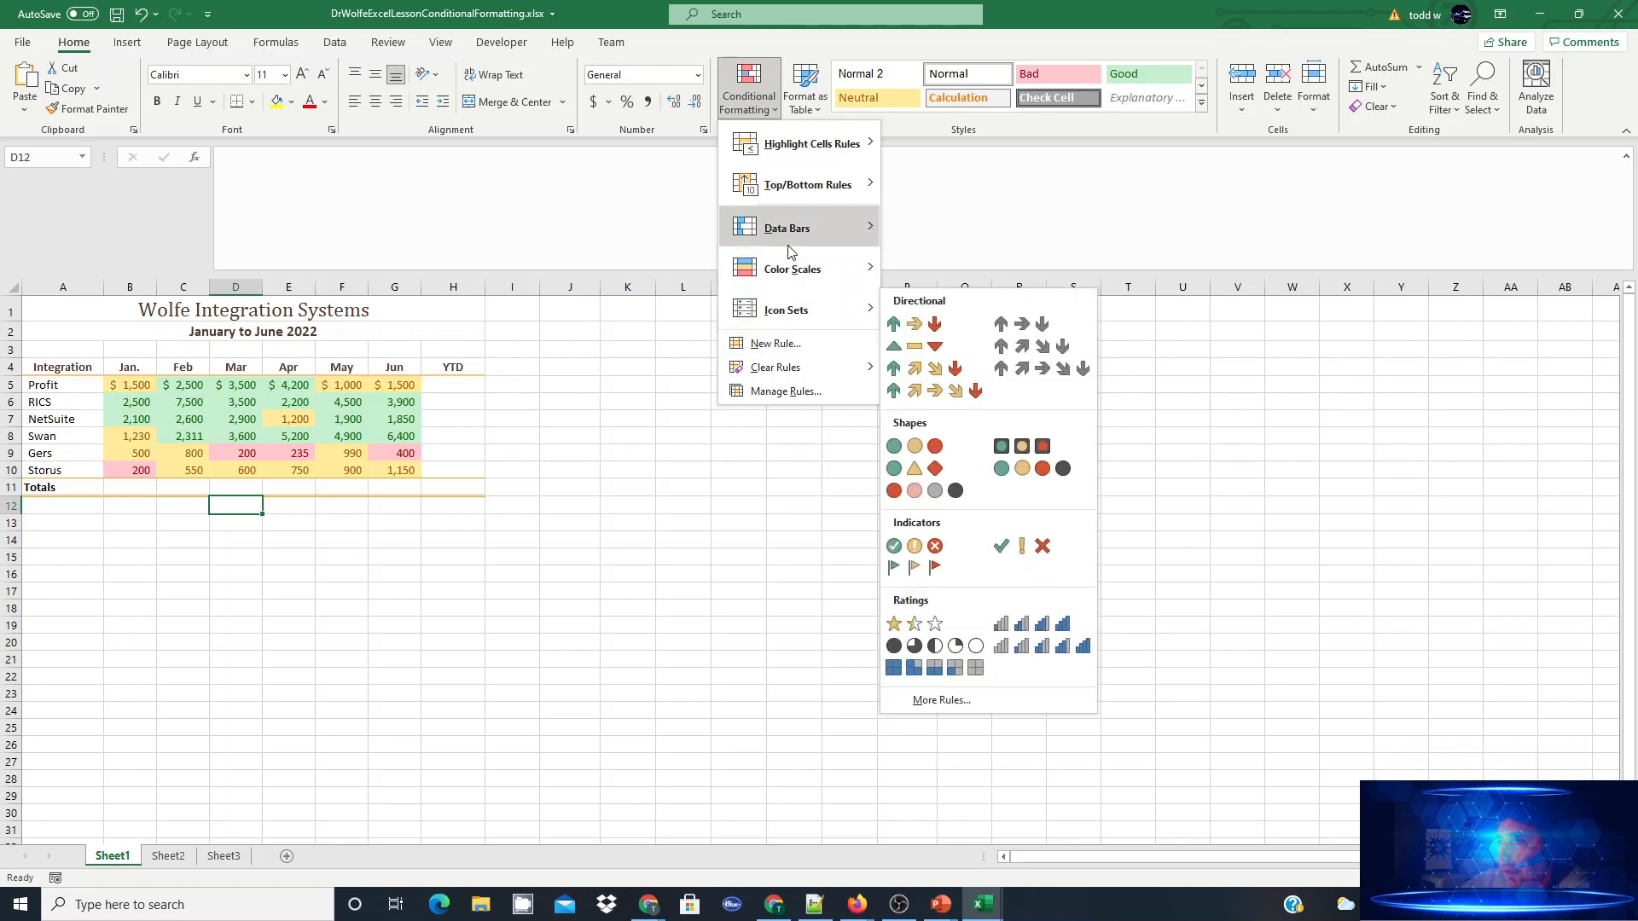
left_click(802, 395)
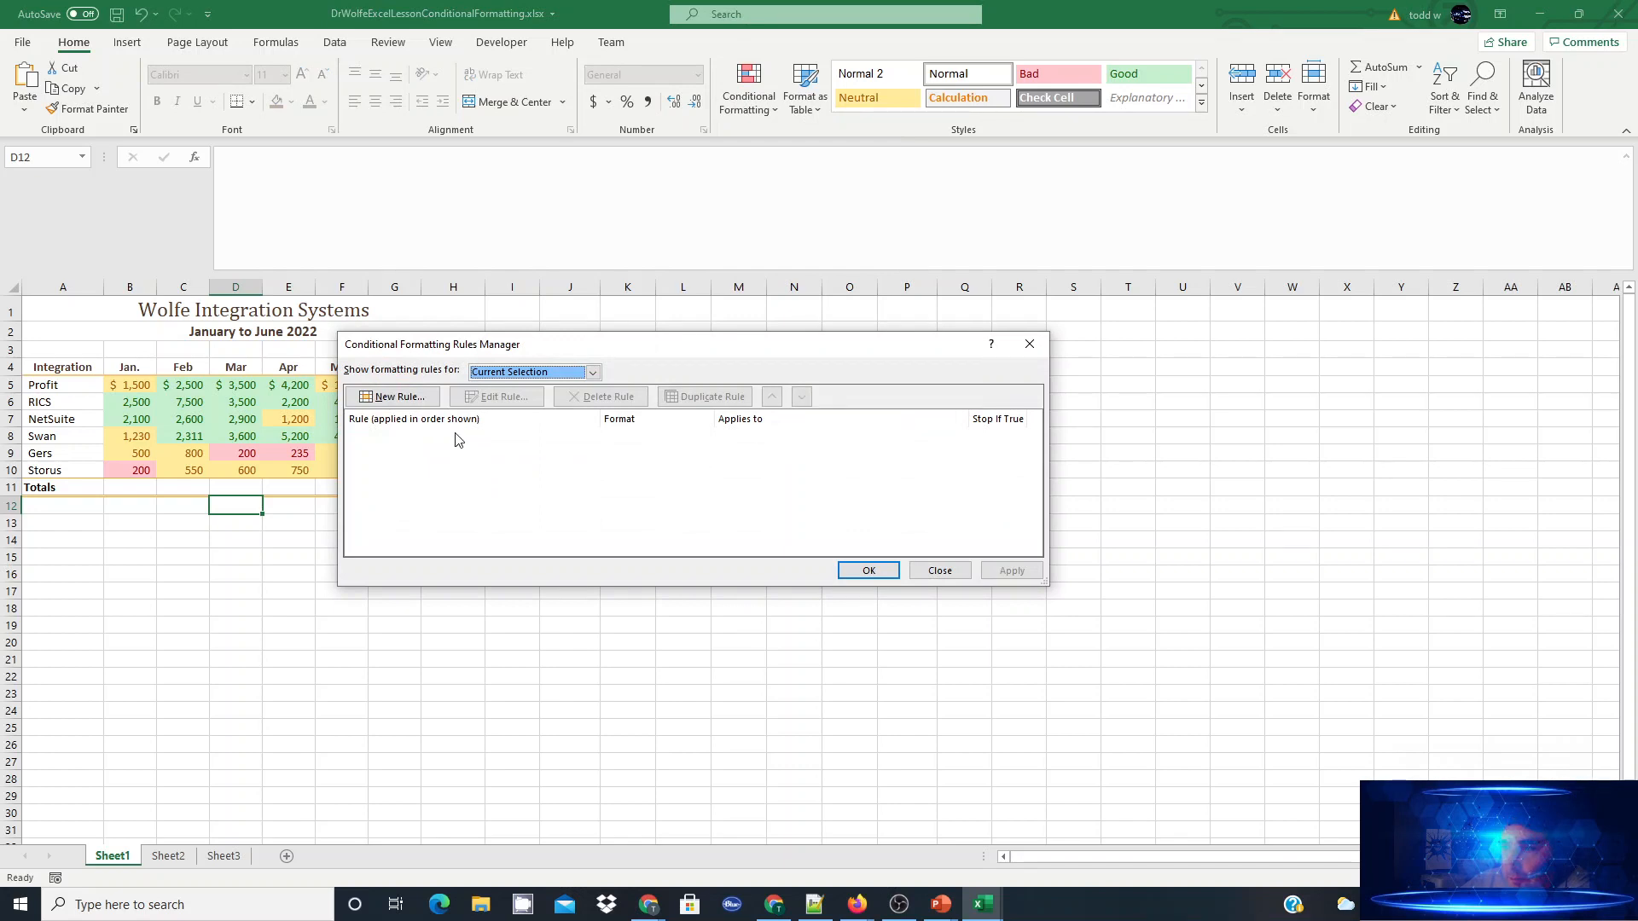
left_click(503, 372)
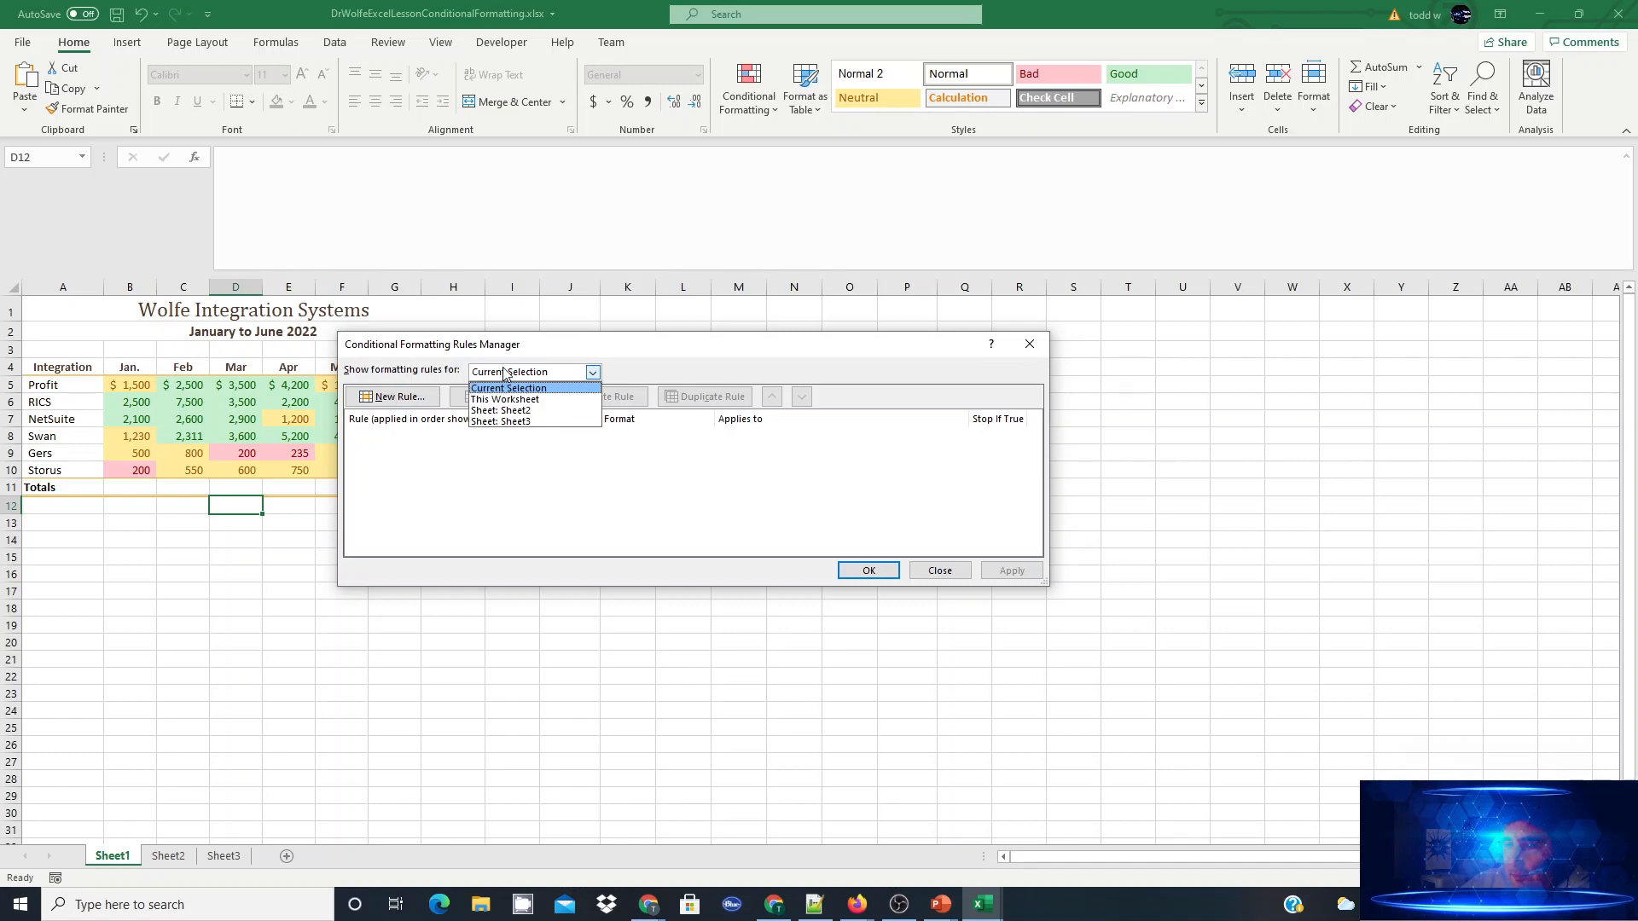
left_click(597, 342)
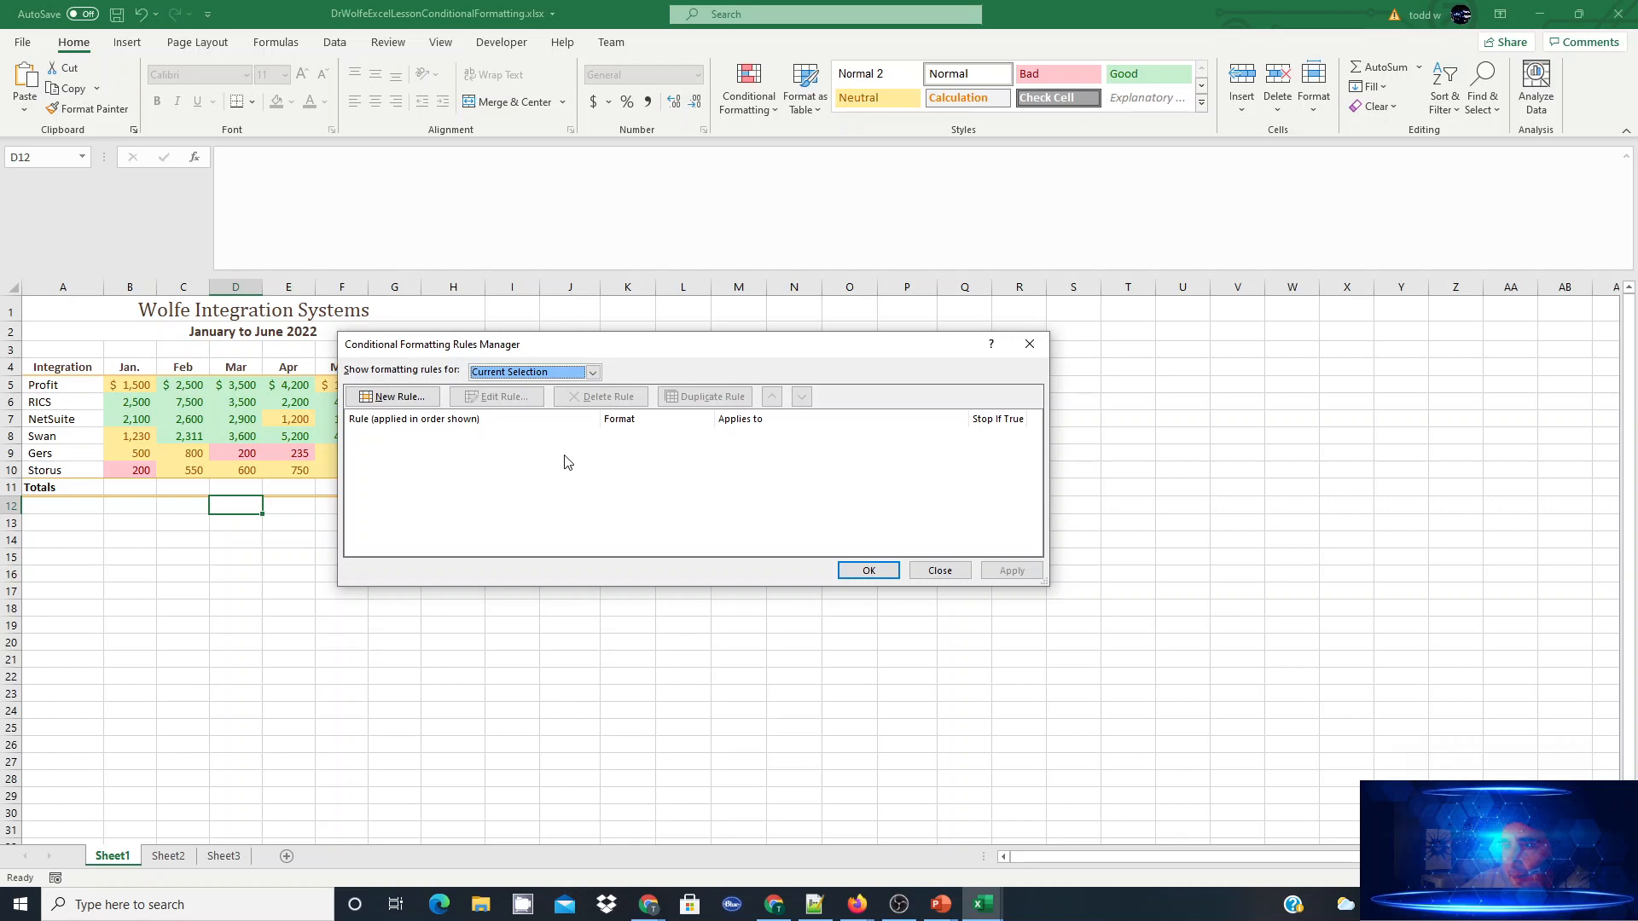
left_click(594, 374)
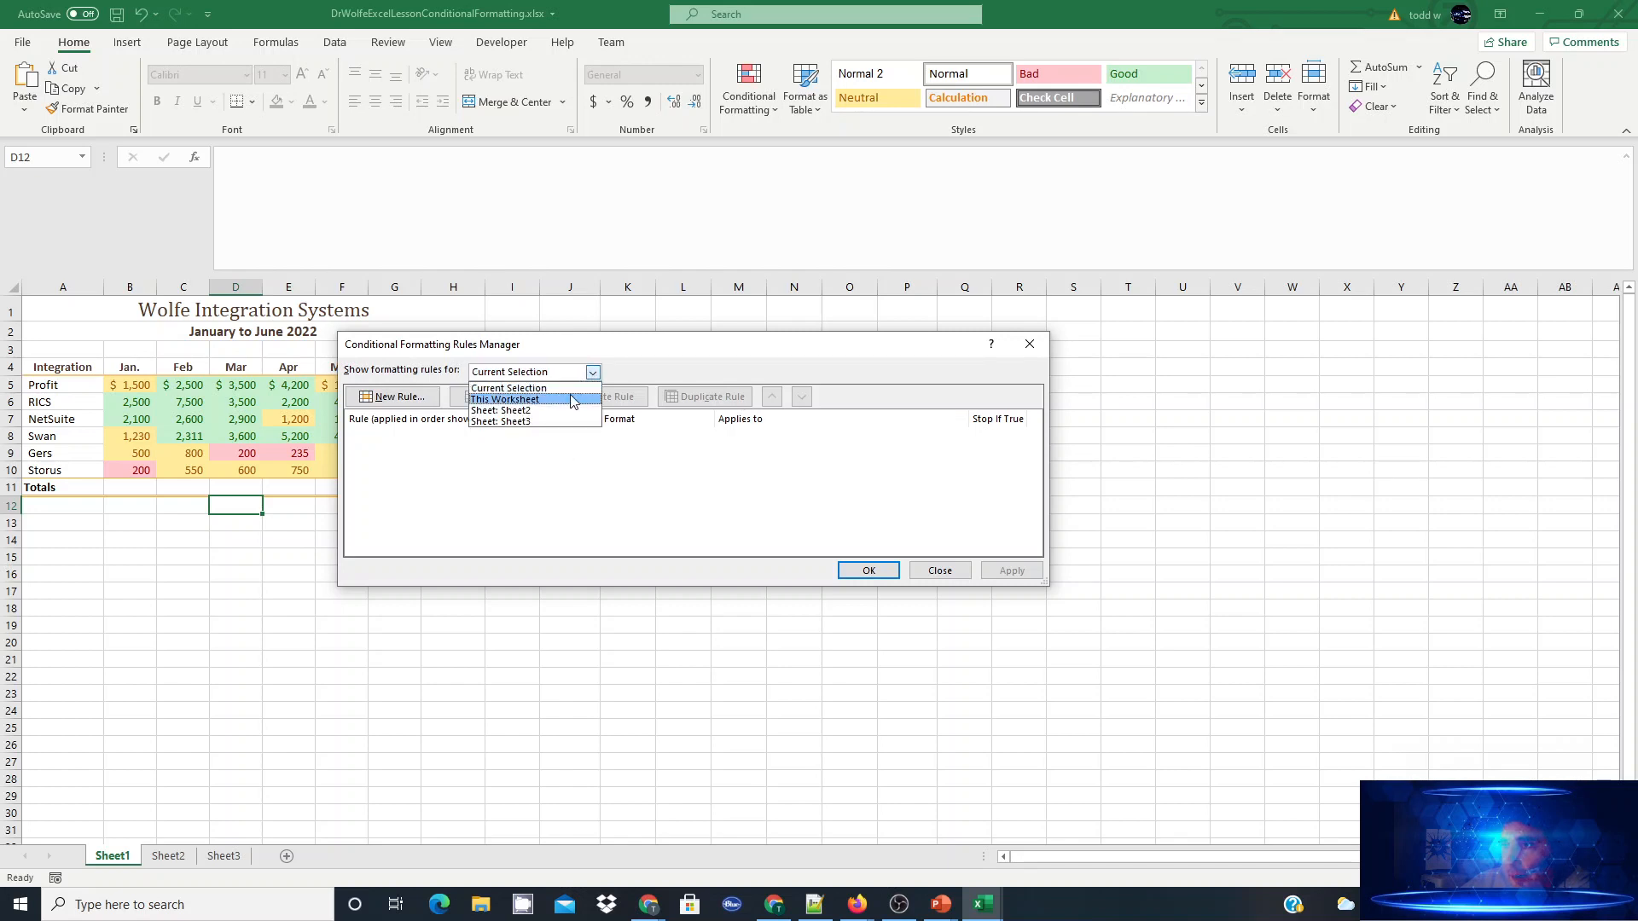
left_click(572, 399)
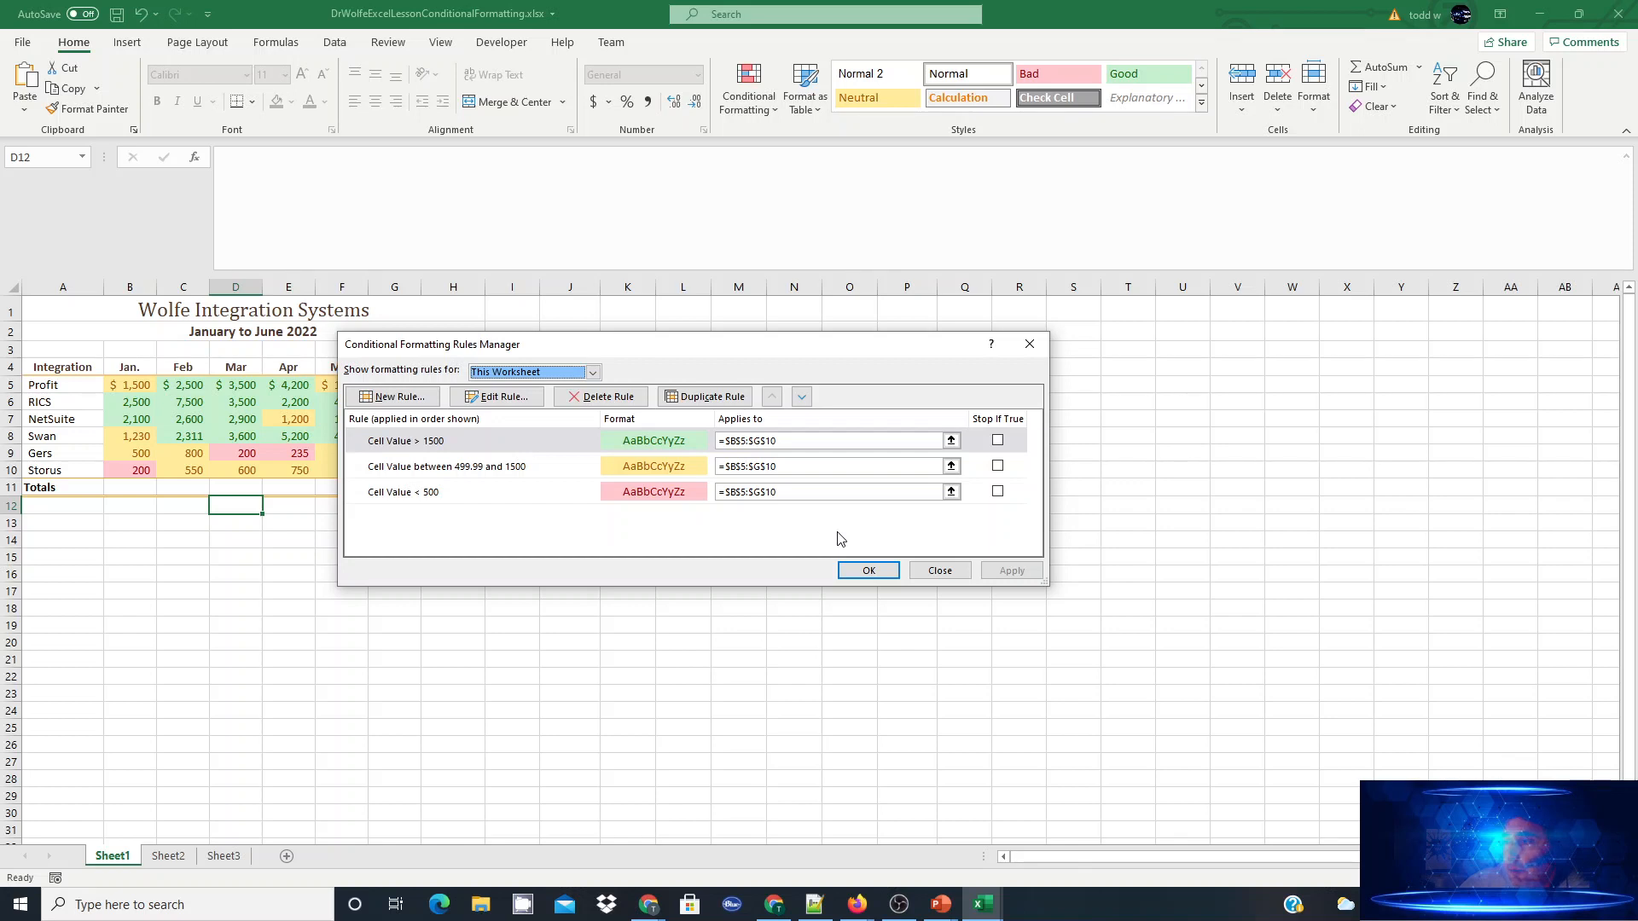
left_click(854, 576)
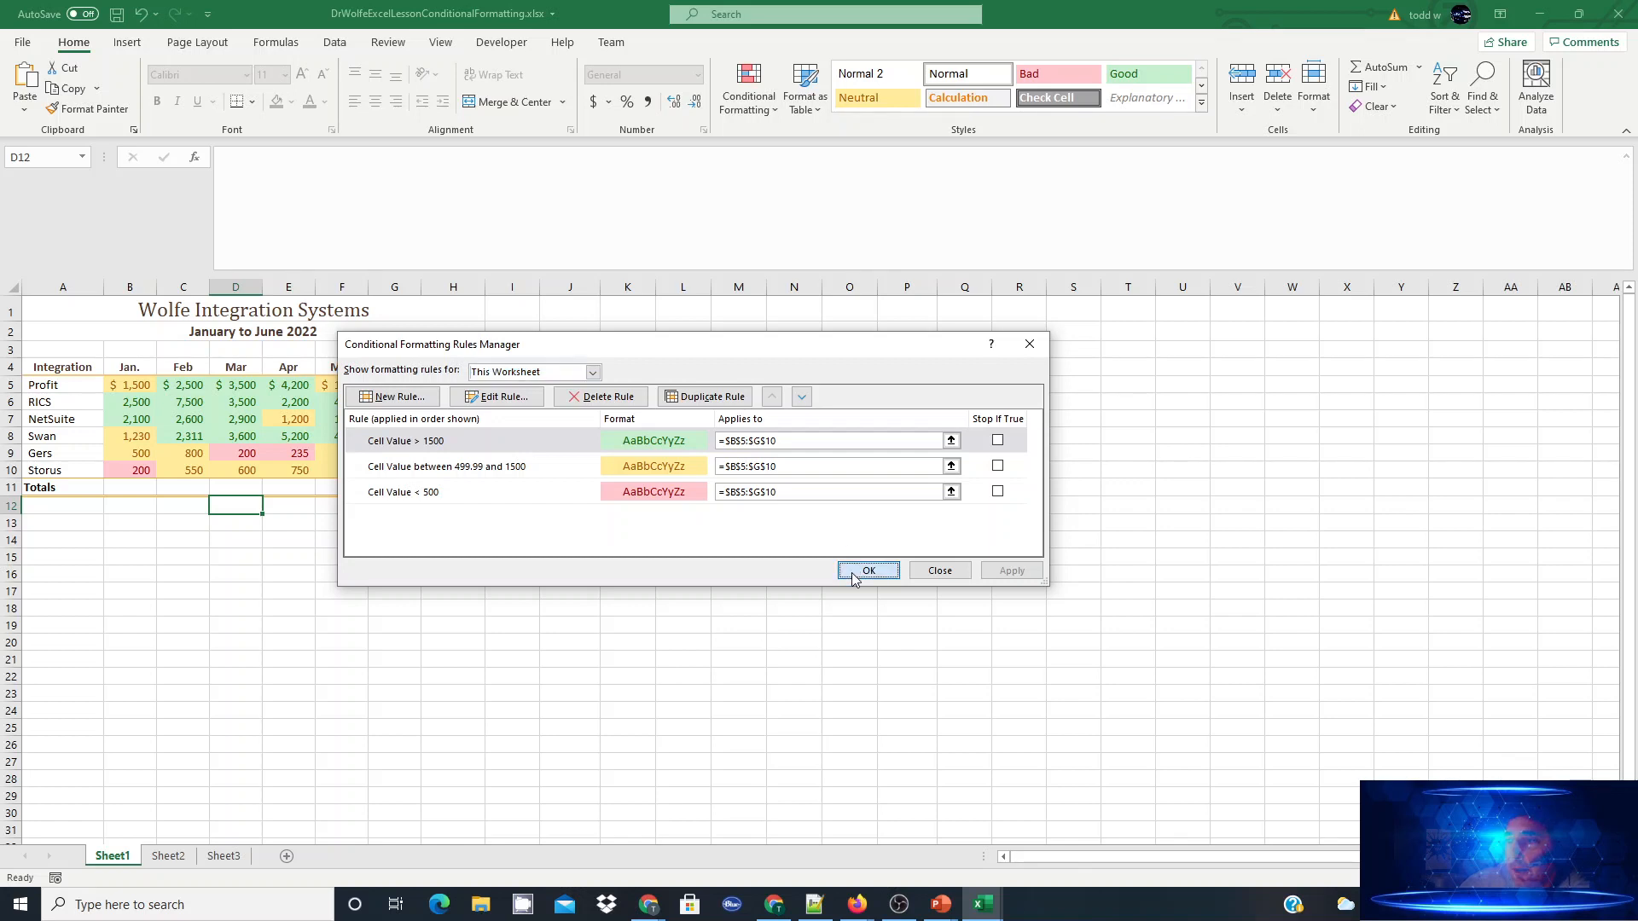